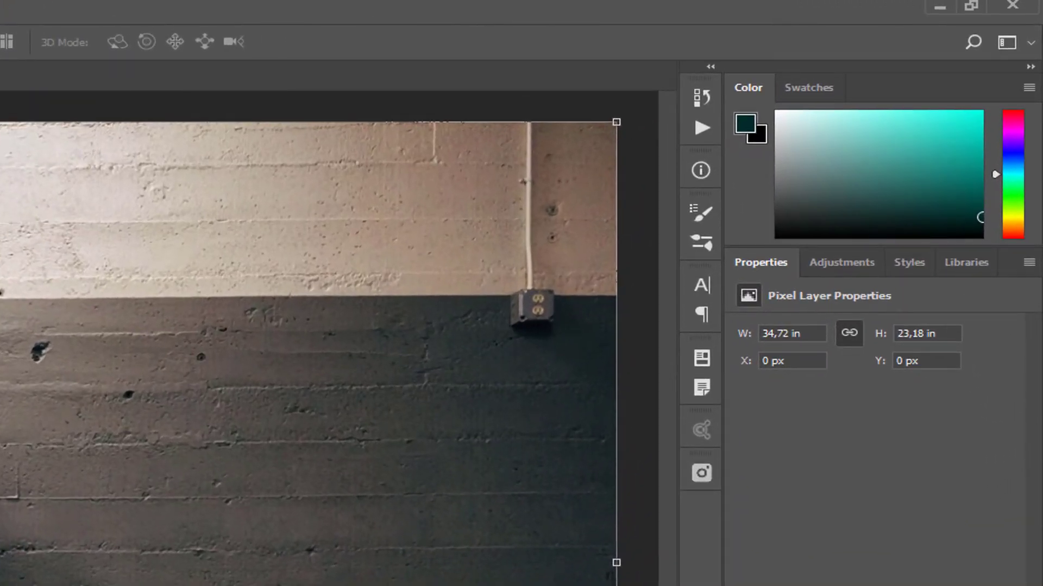
{"action": "left_click", "coordinate": [701, 170]}
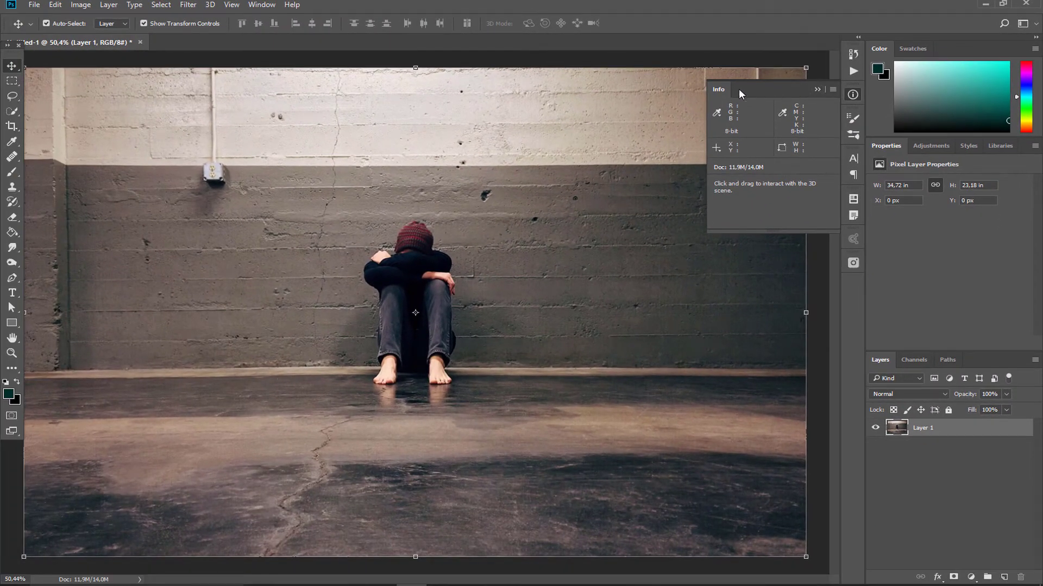
{"action": "left_click", "coordinate": [817, 89]}
{"action": "left_click", "coordinate": [261, 4]}
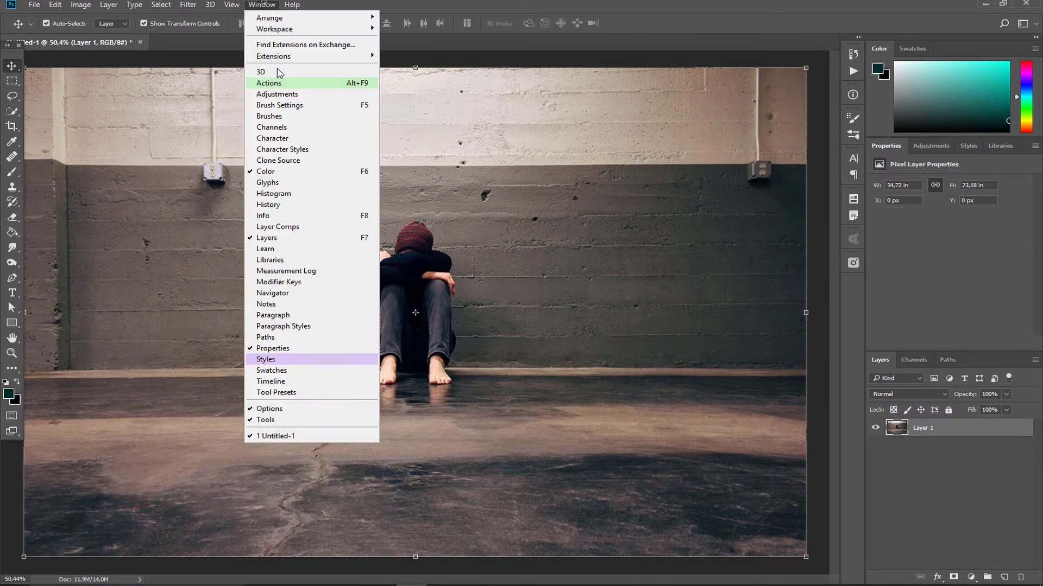
{"action": "left_click", "coordinate": [570, 7]}
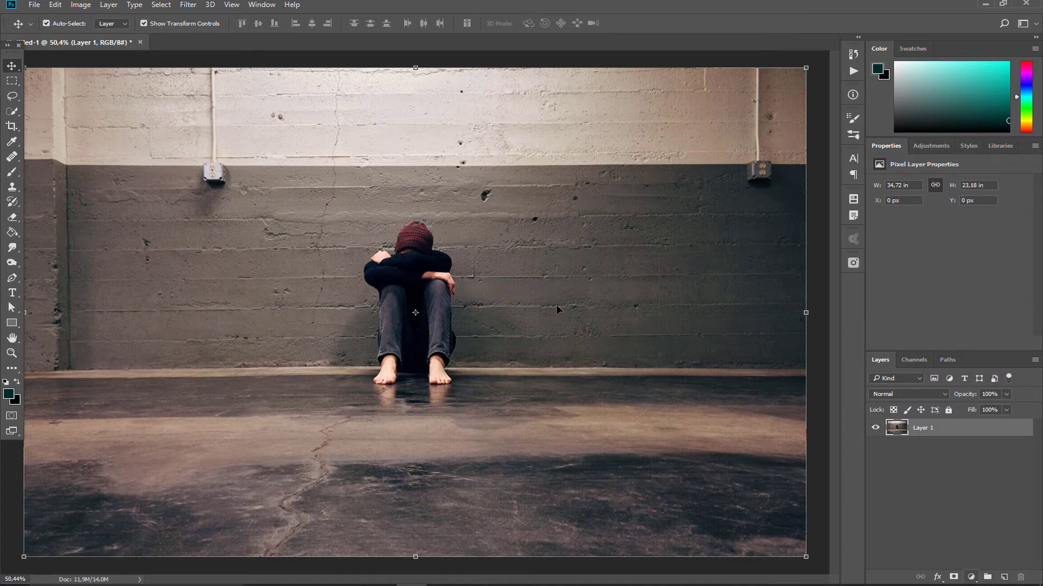
Step: Add a Curves adjustment layer above the photo and set its blend mode to Luminosity
{"action": "left_click", "coordinate": [971, 577]}
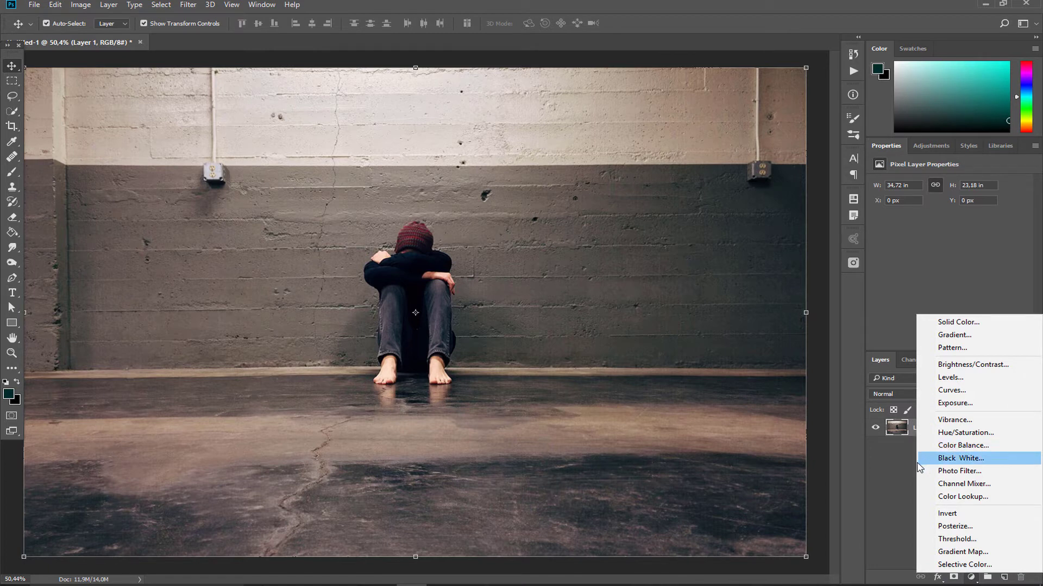
{"action": "left_click", "coordinate": [945, 390]}
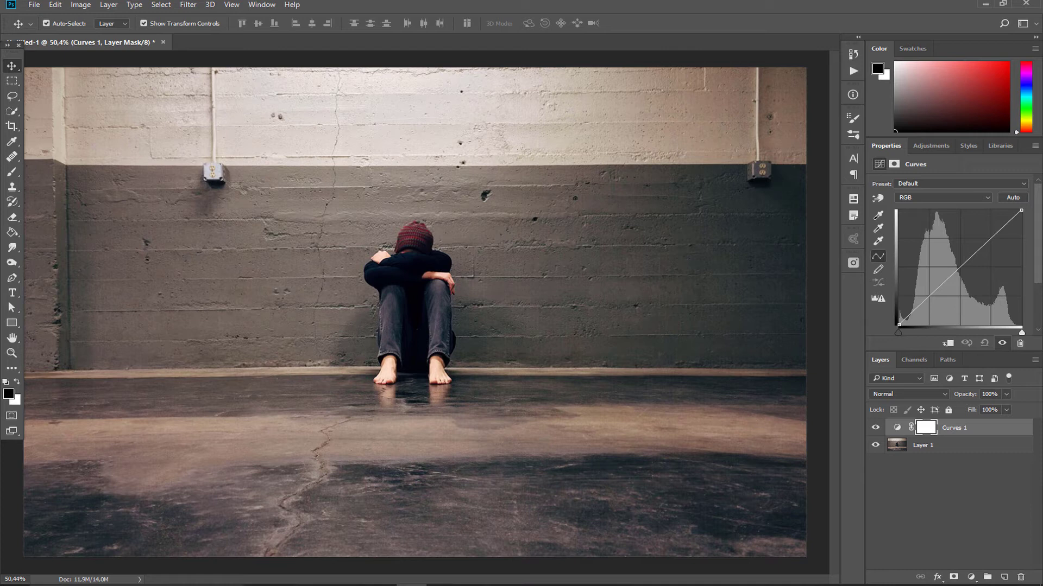
{"action": "left_click", "coordinate": [884, 393]}
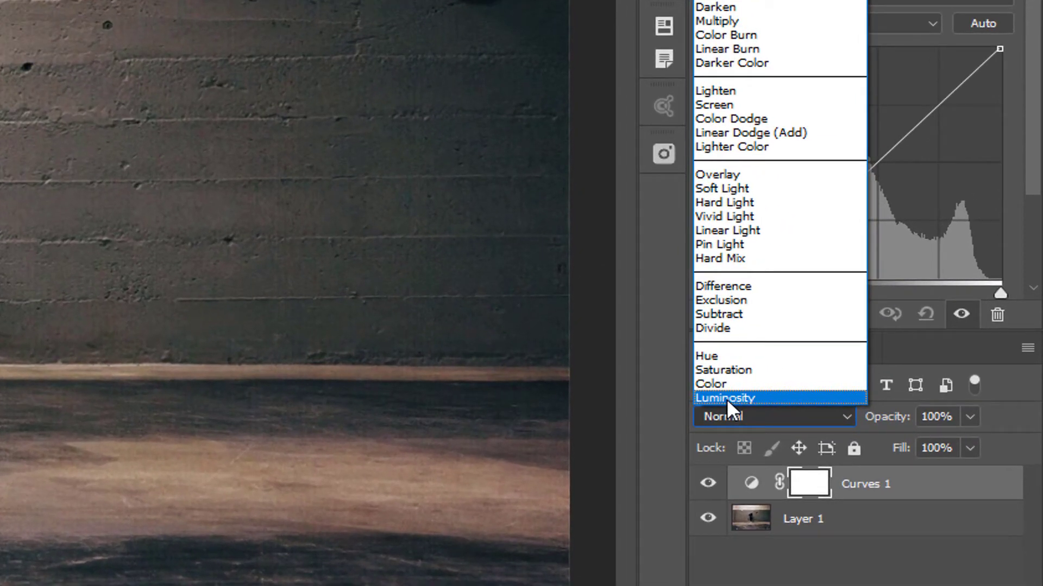
{"action": "left_click", "coordinate": [863, 386]}
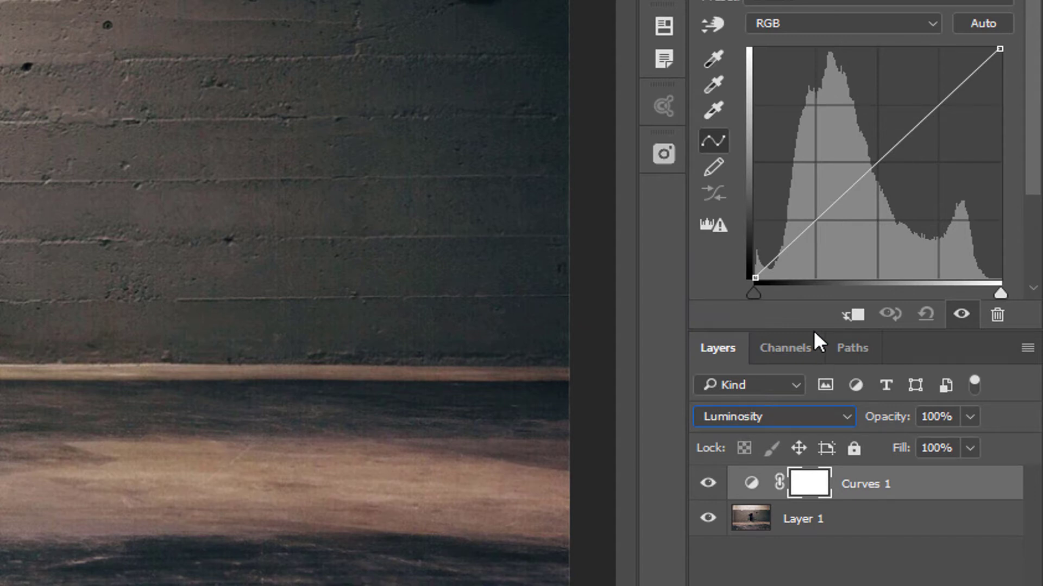
Step: Shape the RGB curve into a gentle S by anchoring the midpoint, lowering the shadows and holding a point in the highlights
{"action": "mouse_move", "coordinate": [869, 163]}
{"action": "left_mouse_down"}
{"action": "mouse_move", "coordinate": [873, 172]}
{"action": "mouse_move", "coordinate": [870, 163]}
{"action": "left_mouse_up"}
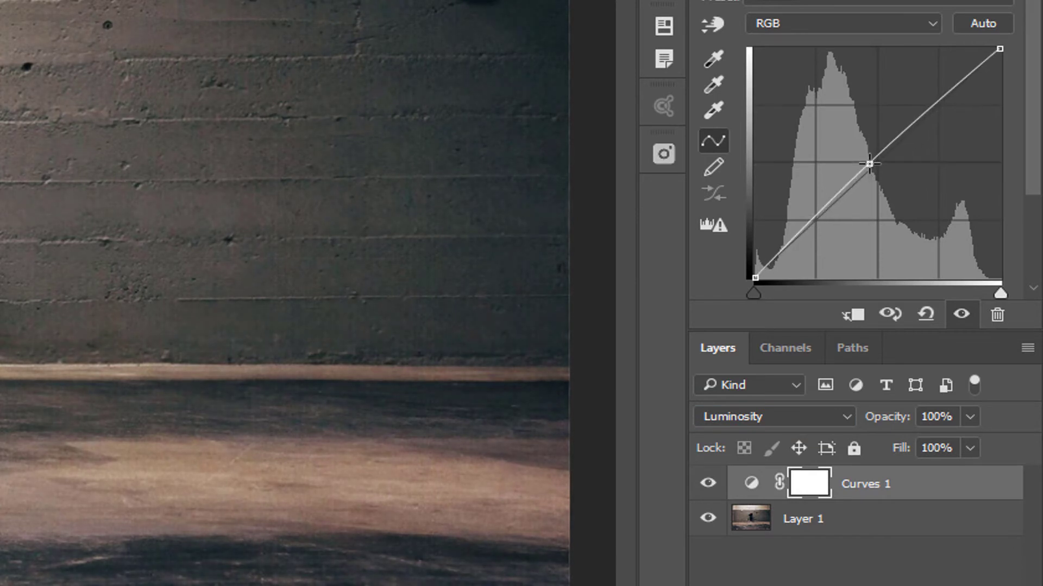
{"action": "left_click_drag", "start_coordinate": [805, 221], "coordinate": [808, 241]}
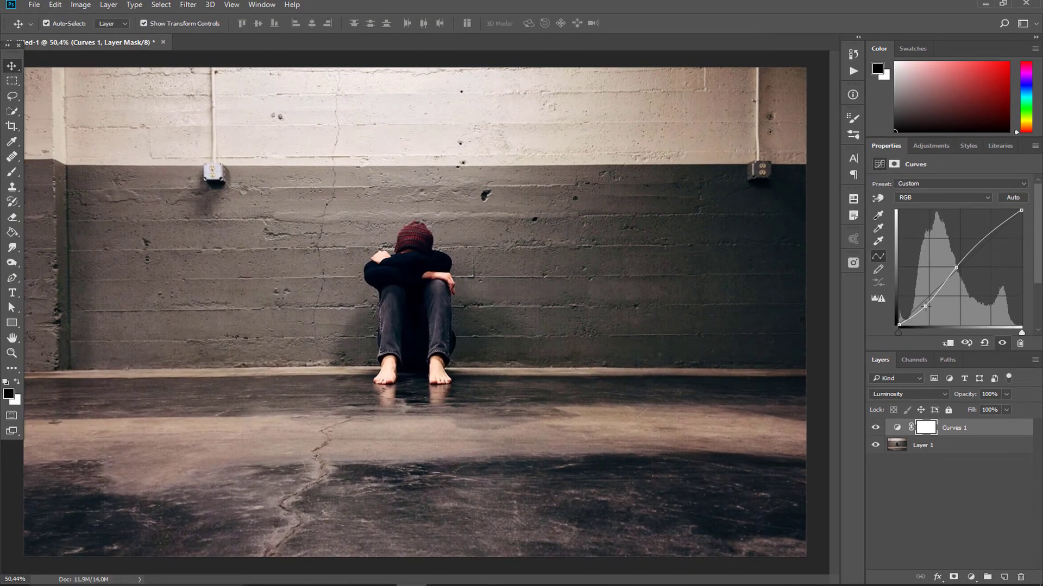
{"action": "left_click", "coordinate": [989, 234]}
Step: Add a second Curves adjustment layer and set its blend mode to Color
{"action": "left_click", "coordinate": [971, 577]}
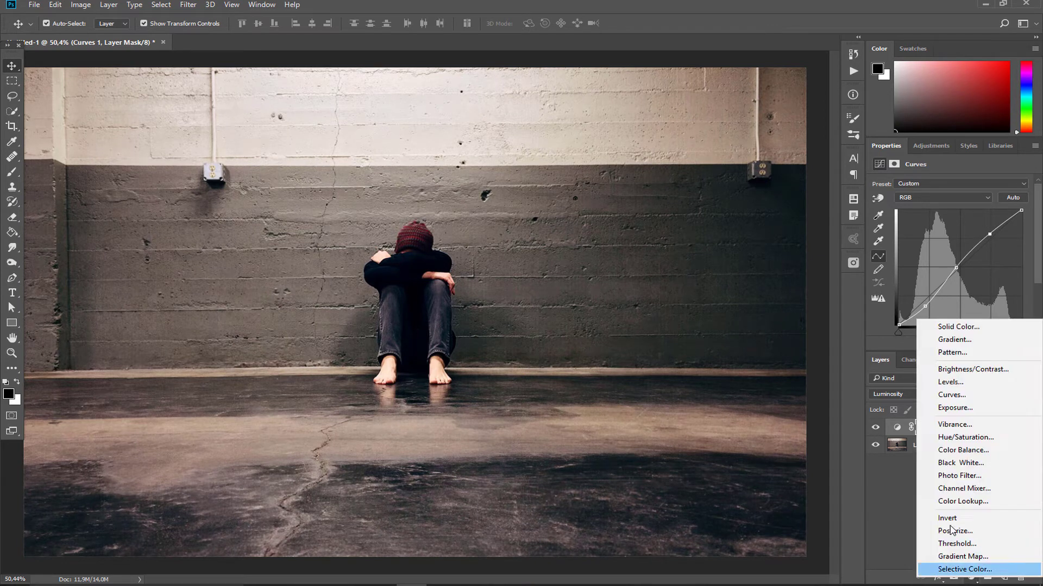
{"action": "left_click", "coordinate": [960, 397]}
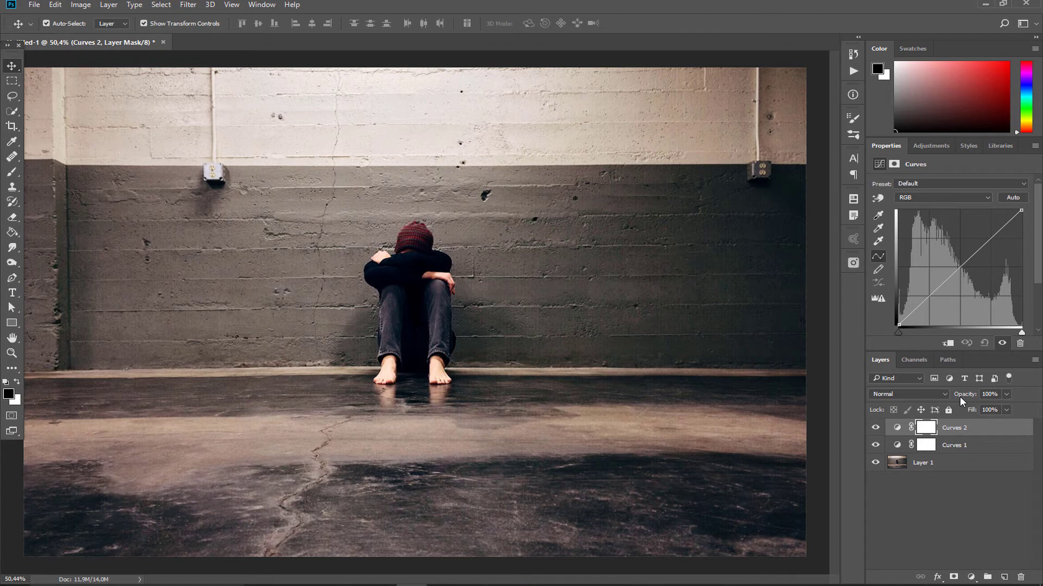
{"action": "left_click", "coordinate": [912, 394]}
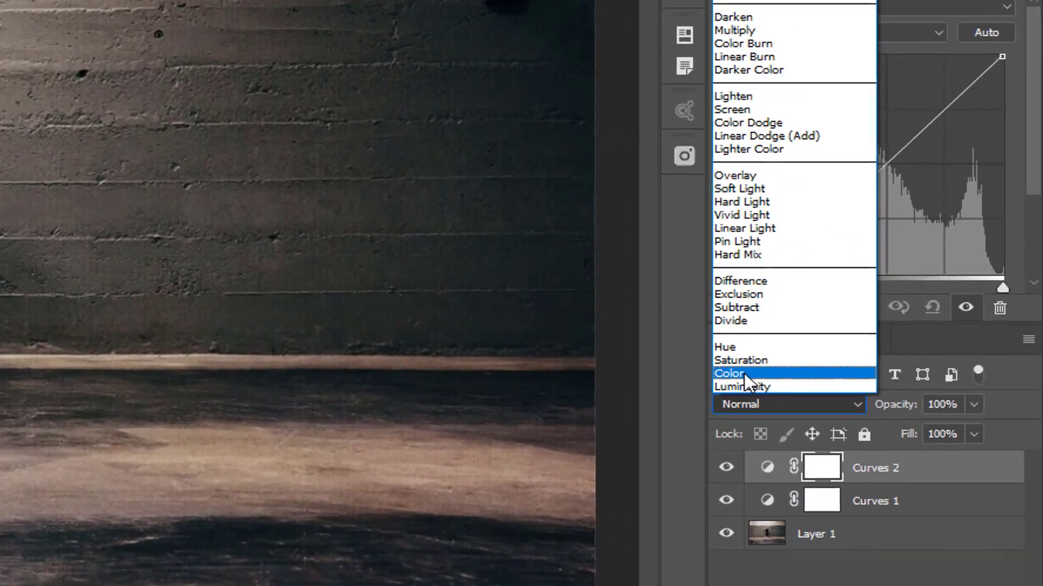
{"action": "left_click", "coordinate": [744, 373]}
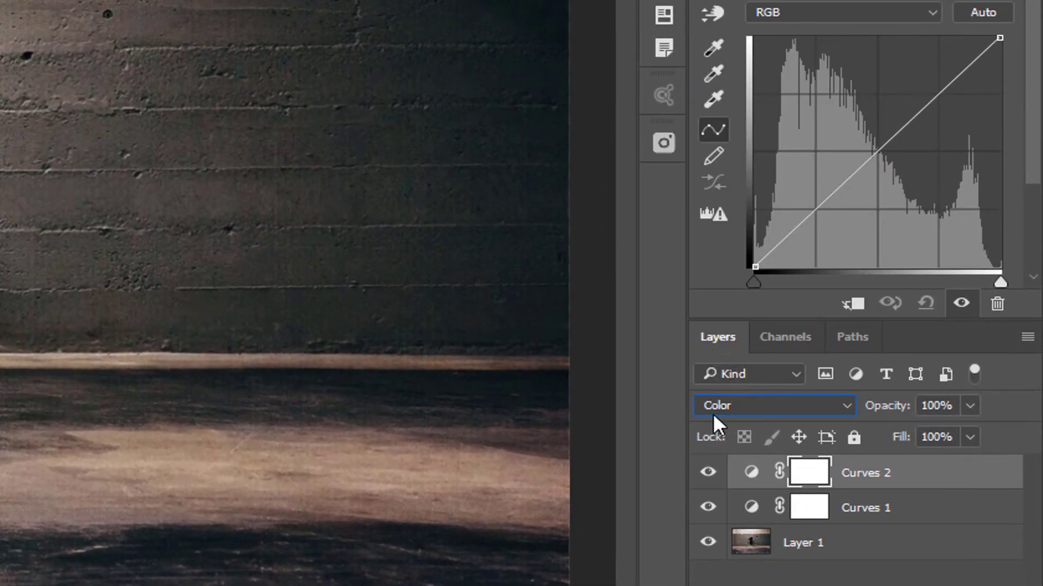
Step: On the Red channel curve, move the black point inward by about a third and the white point slightly inward
{"action": "left_click", "coordinate": [793, 10]}
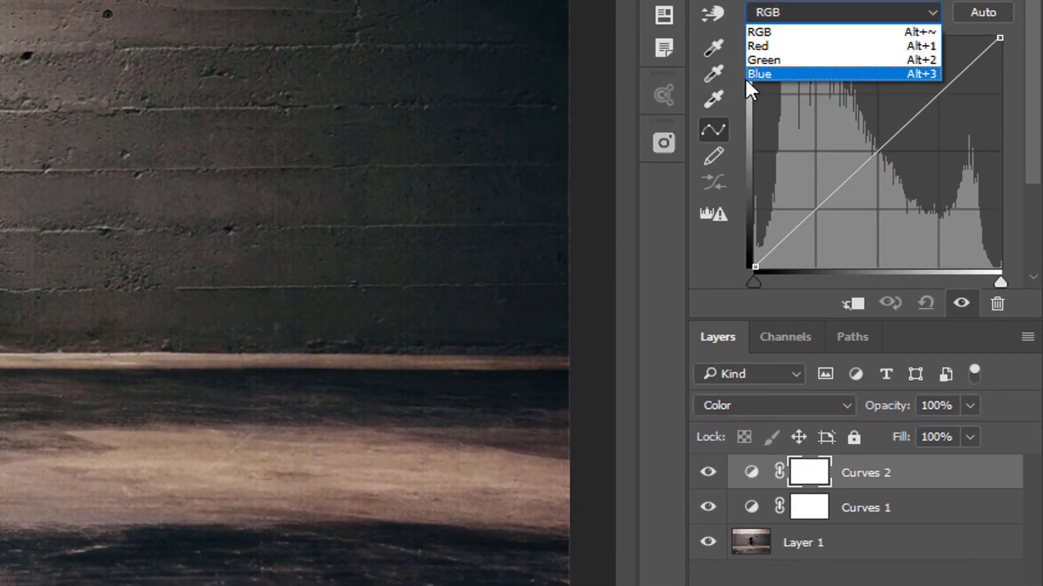
{"action": "left_click", "coordinate": [776, 45]}
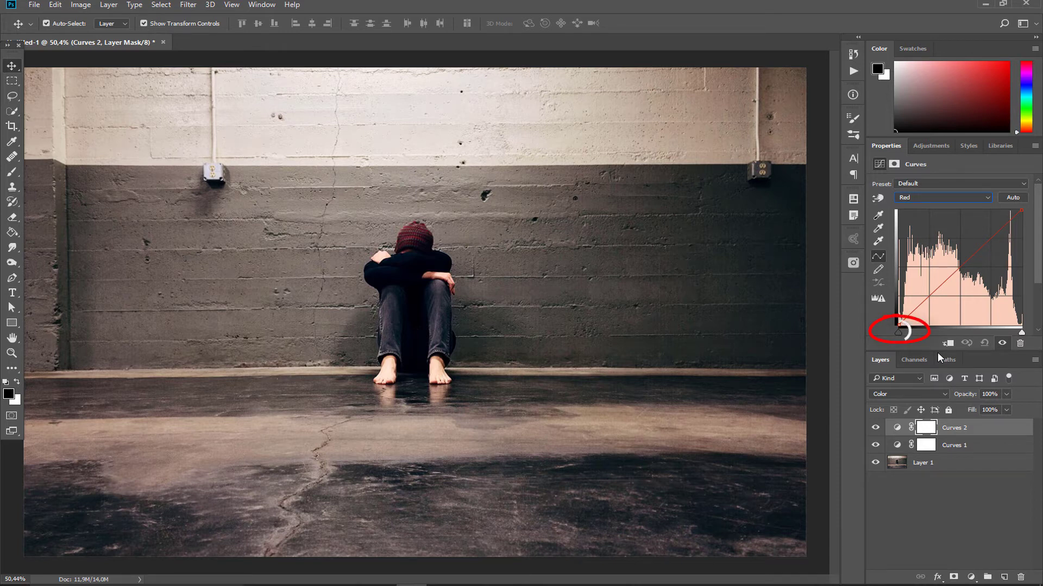
{"action": "left_click_drag", "start_coordinate": [897, 332], "coordinate": [943, 328]}
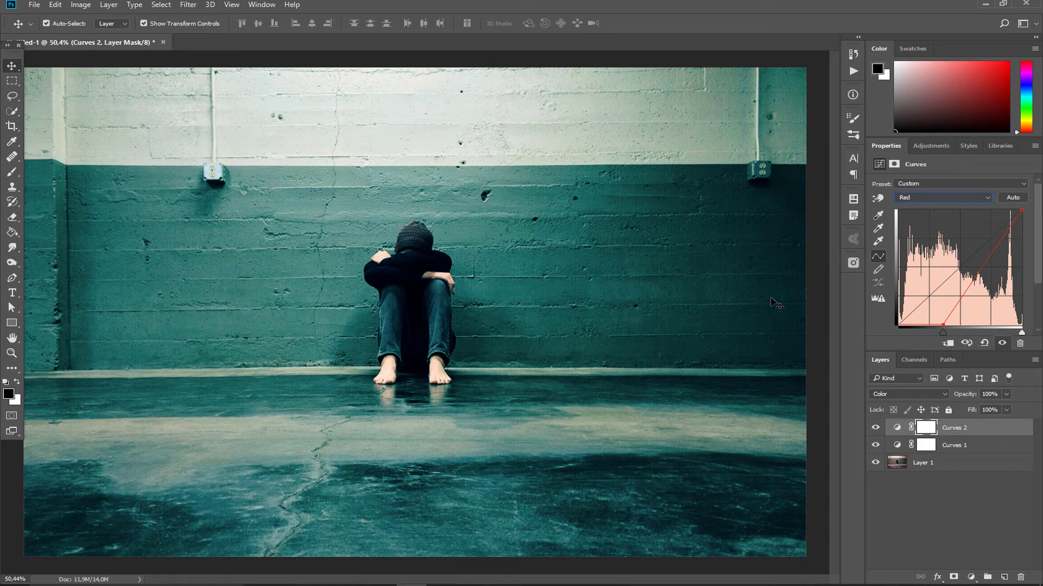
{"action": "left_click_drag", "start_coordinate": [1021, 210], "coordinate": [998, 213]}
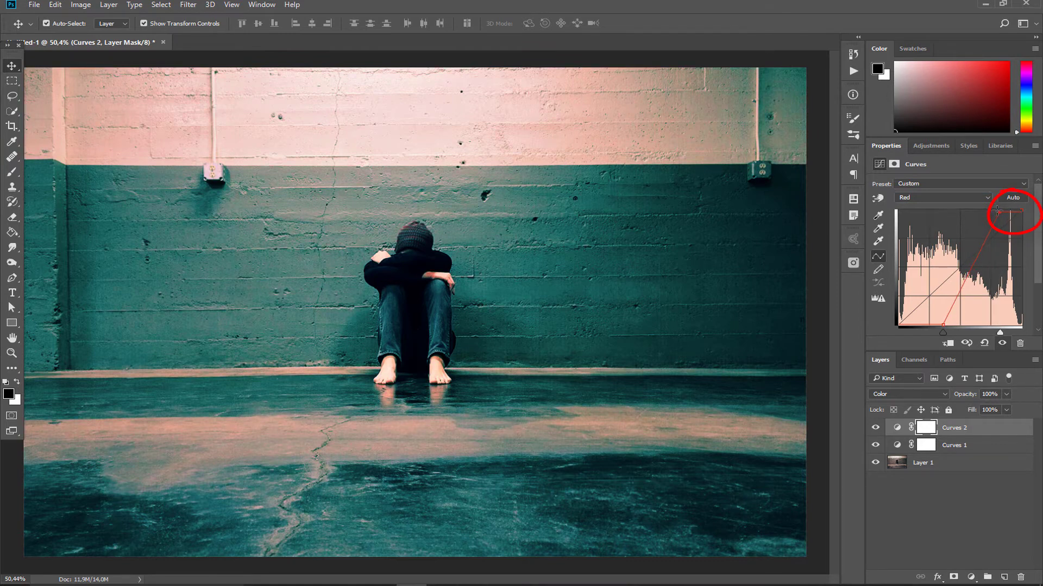
Step: On the Green channel curve, raise the shadow endpoint and lower the highlight endpoint slightly
{"action": "left_click", "coordinate": [903, 198]}
{"action": "left_click", "coordinate": [902, 222]}
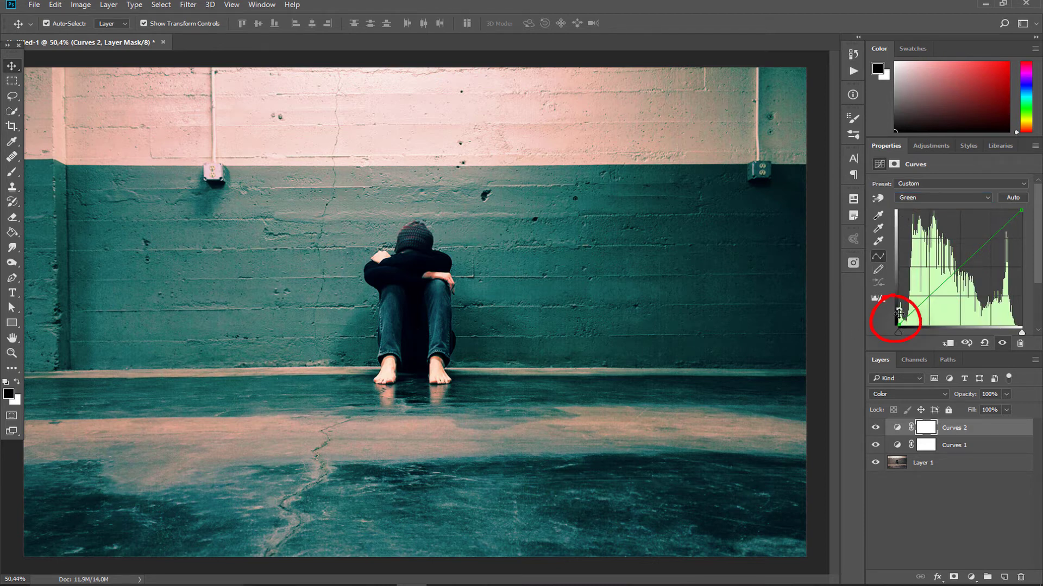
{"action": "left_click_drag", "start_coordinate": [900, 314], "coordinate": [895, 316]}
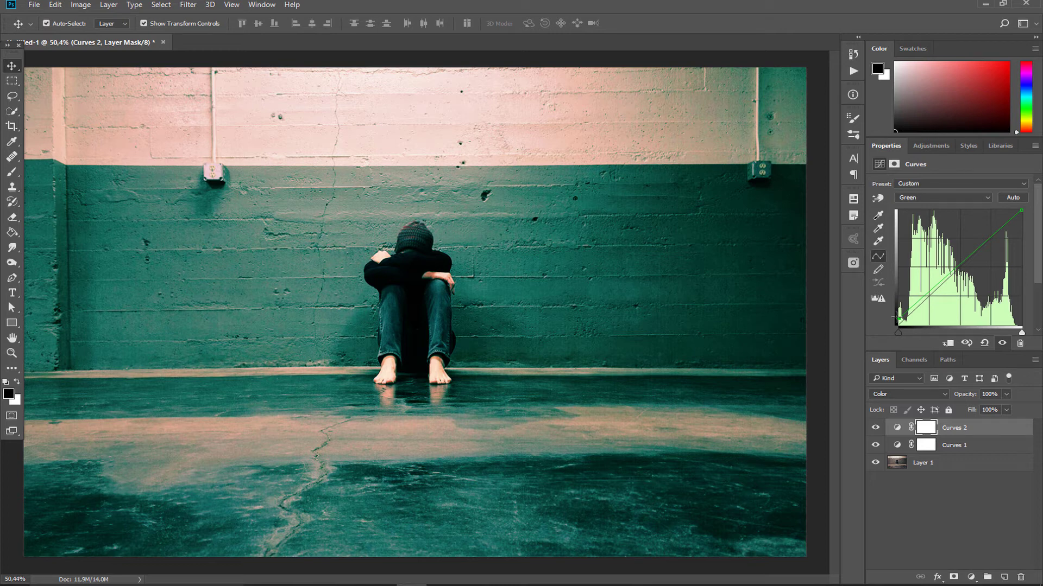
{"action": "left_click_drag", "start_coordinate": [1021, 210], "coordinate": [1019, 223]}
{"action": "left_click_drag", "start_coordinate": [1021, 231], "coordinate": [1023, 218]}
Step: On the Blue channel curve, raise the shadow endpoint slightly and lower the highlight endpoint more strongly
{"action": "left_click", "coordinate": [934, 198]}
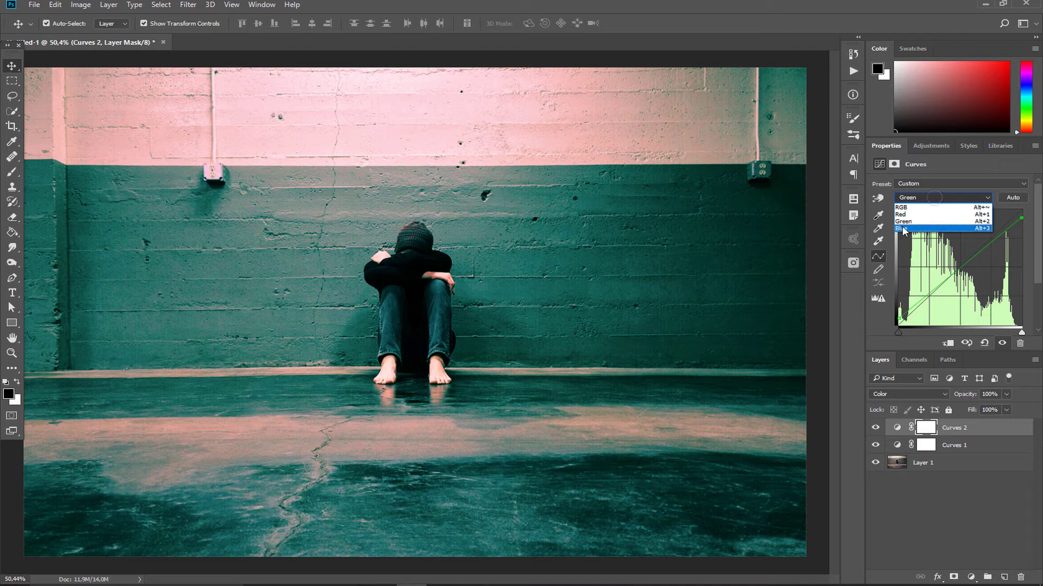
{"action": "left_click", "coordinate": [903, 229]}
{"action": "left_click_drag", "start_coordinate": [897, 326], "coordinate": [894, 316]}
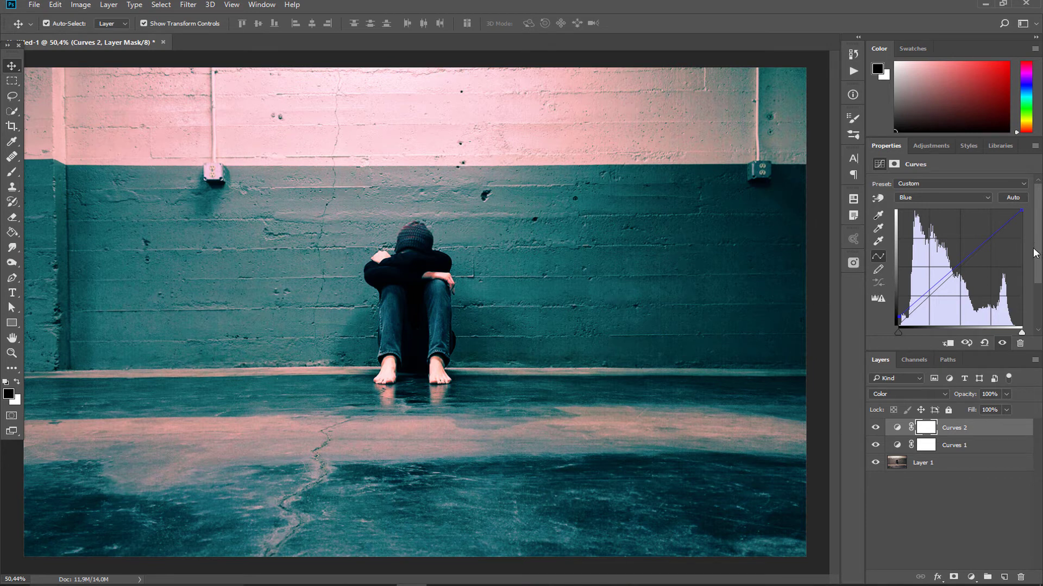
{"action": "left_click_drag", "start_coordinate": [1021, 211], "coordinate": [1022, 235]}
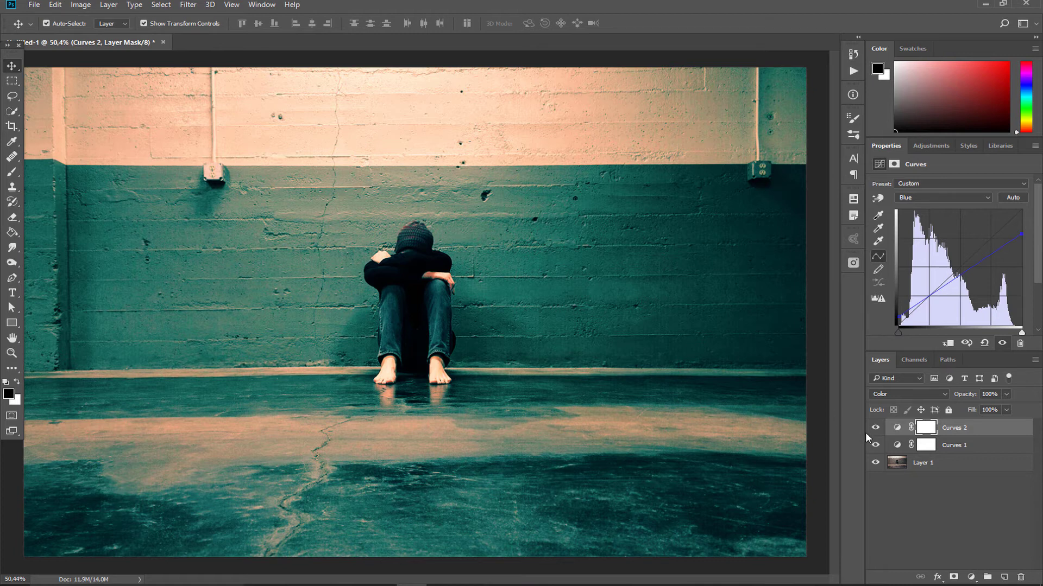
Step: Group the two Curves adjustment layers and name the group "curve"
{"action": "left_click", "coordinate": [976, 448], "text": "shift"}
{"action": "left_click_drag", "start_coordinate": [976, 449], "coordinate": [988, 578]}
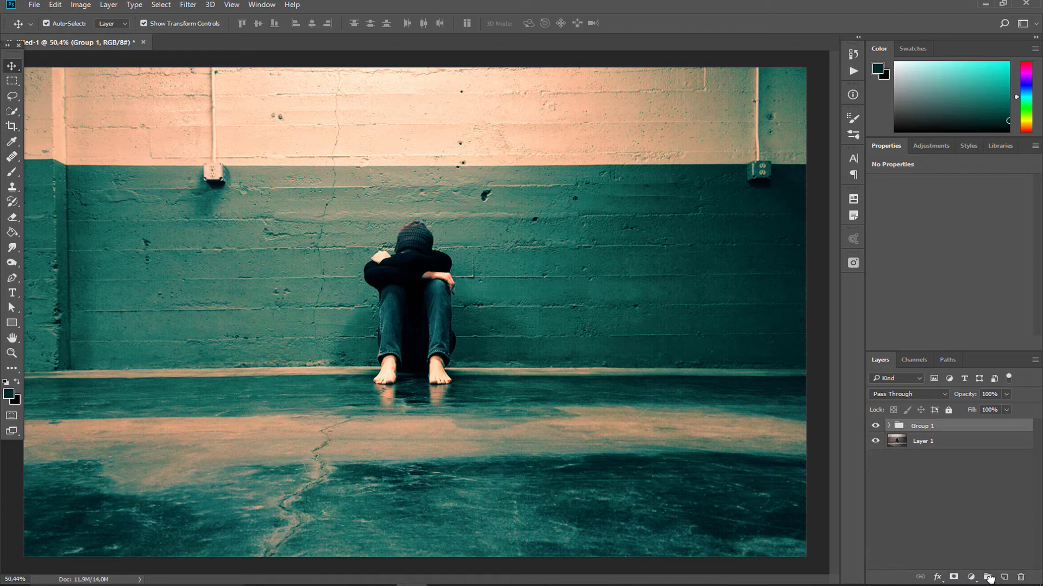
{"action": "double_click", "coordinate": [921, 425]}
{"action": "type", "text": "curve"}
{"action": "key", "text": "Return"}
Step: Add a Color Balance adjustment layer above the curve group and make its layer mask active
{"action": "left_click", "coordinate": [971, 576]}
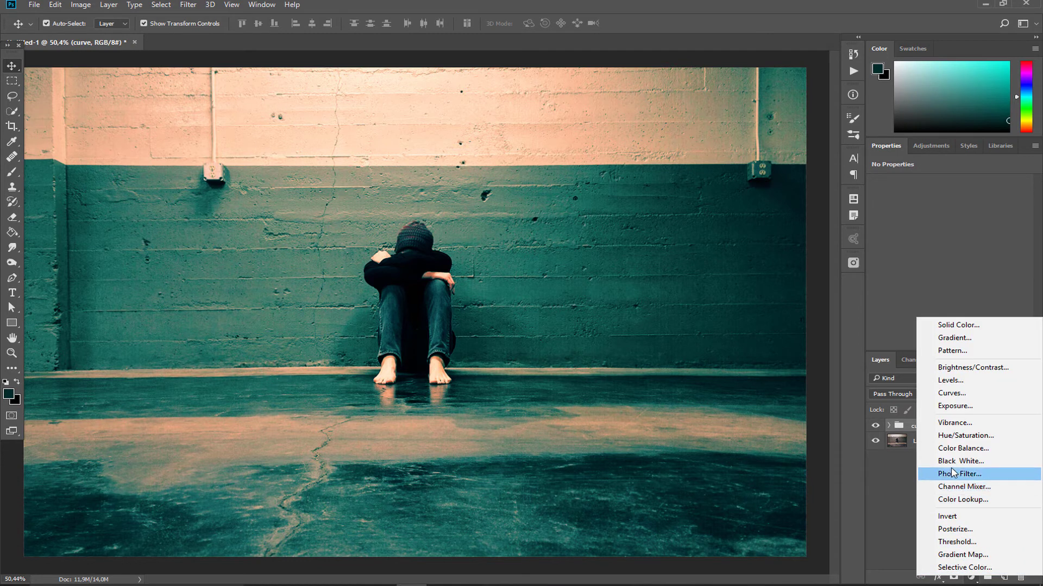
{"action": "left_click", "coordinate": [956, 449]}
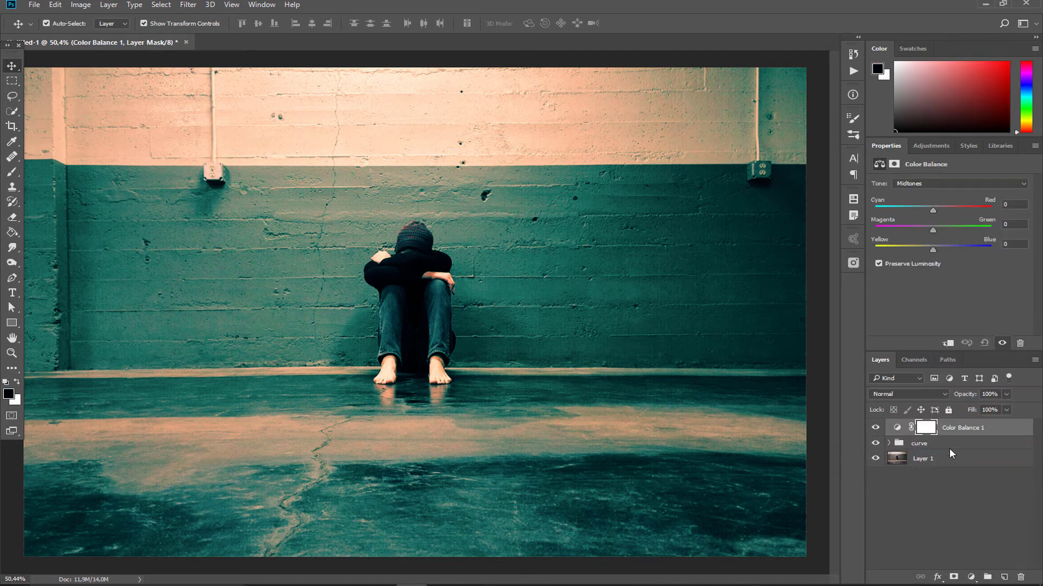
{"action": "left_click", "coordinate": [927, 428]}
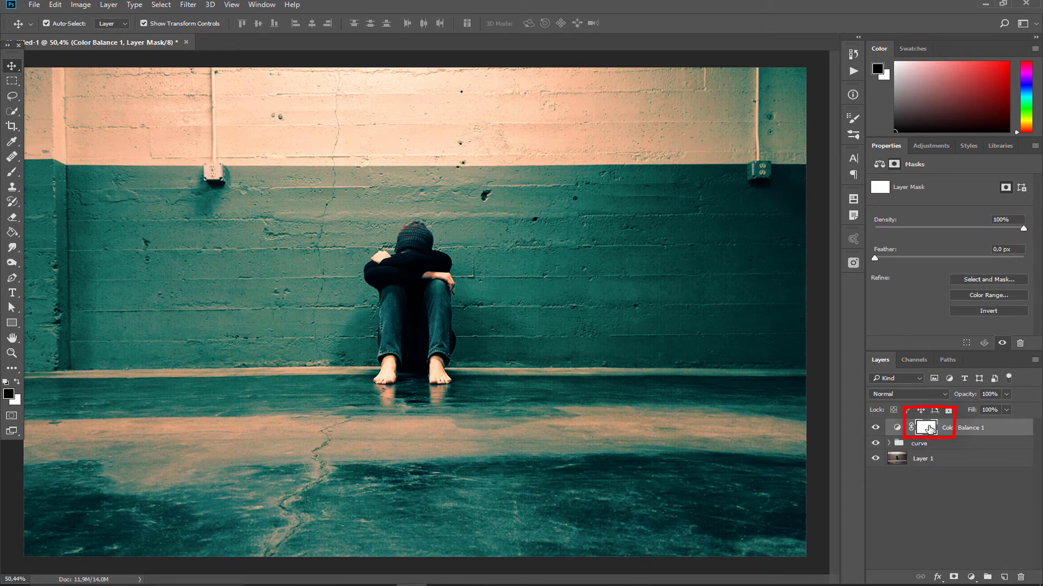
Step: Restrict the Color Balance mask to the Highlights using Color Range with Fuzziness 25% and Range 196
{"action": "left_click", "coordinate": [161, 4]}
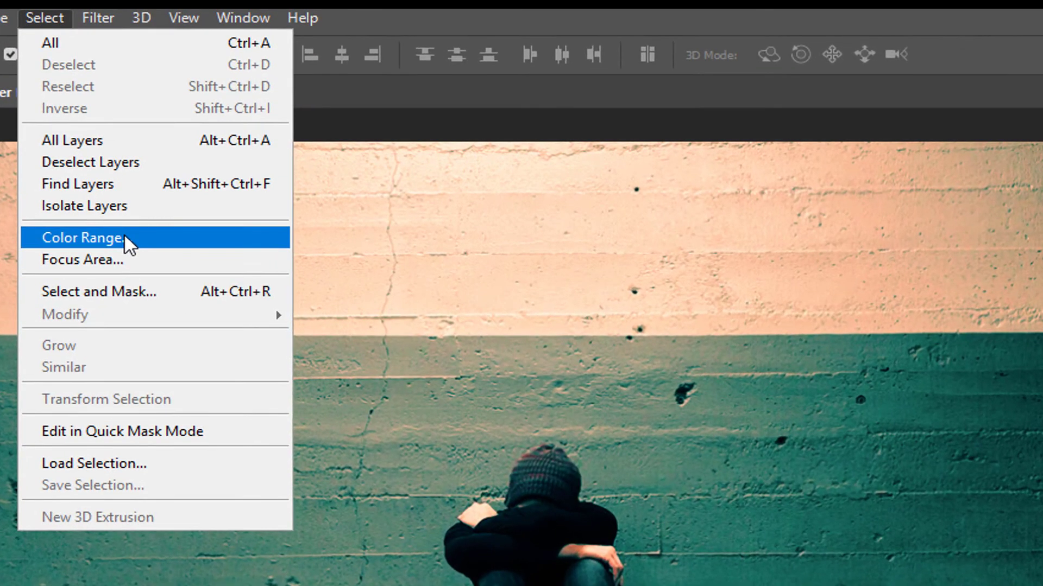
{"action": "left_click", "coordinate": [152, 200]}
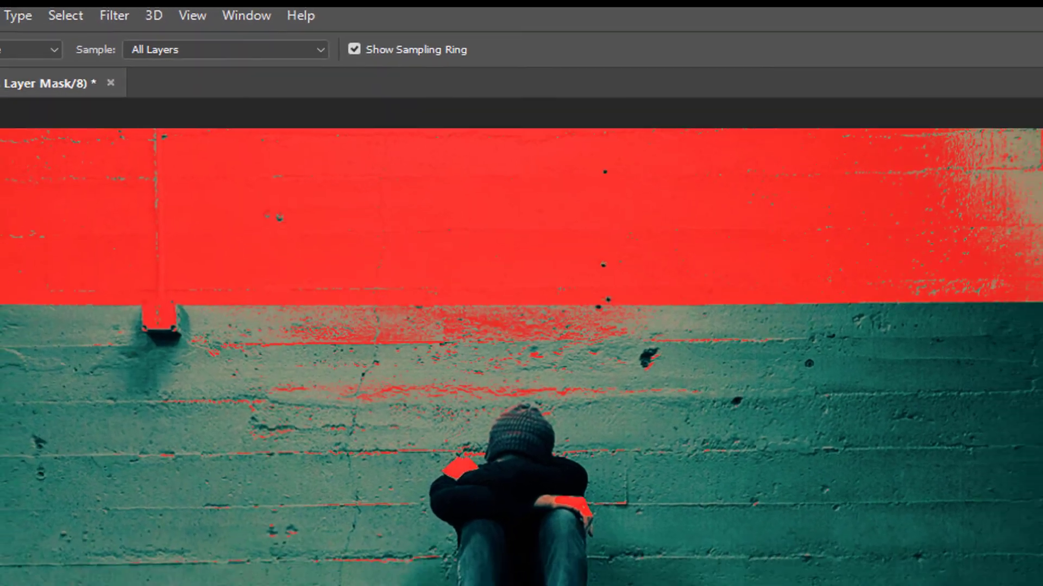
{"action": "left_click", "coordinate": [937, 229]}
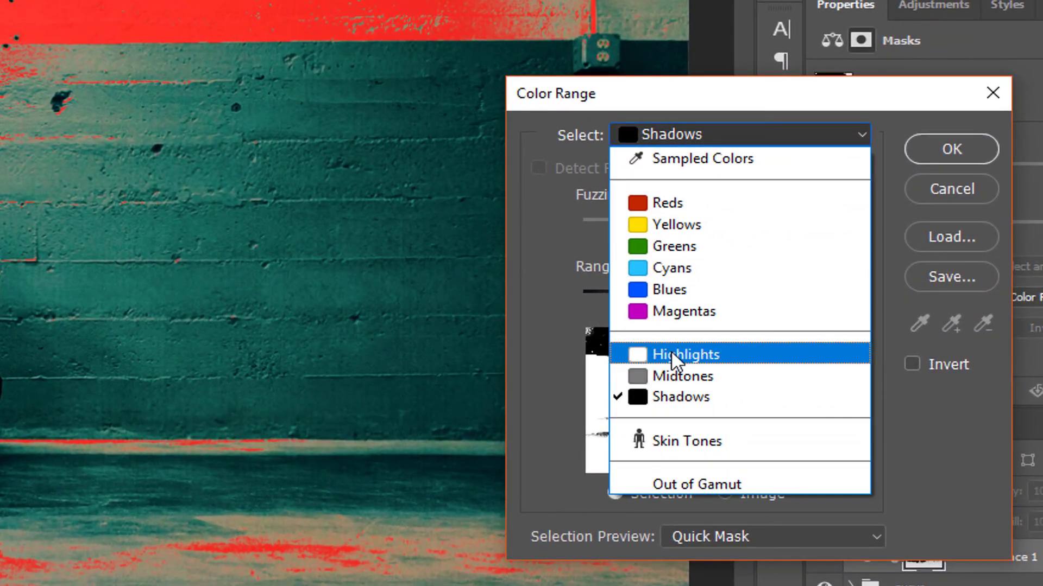
{"action": "left_click", "coordinate": [670, 355]}
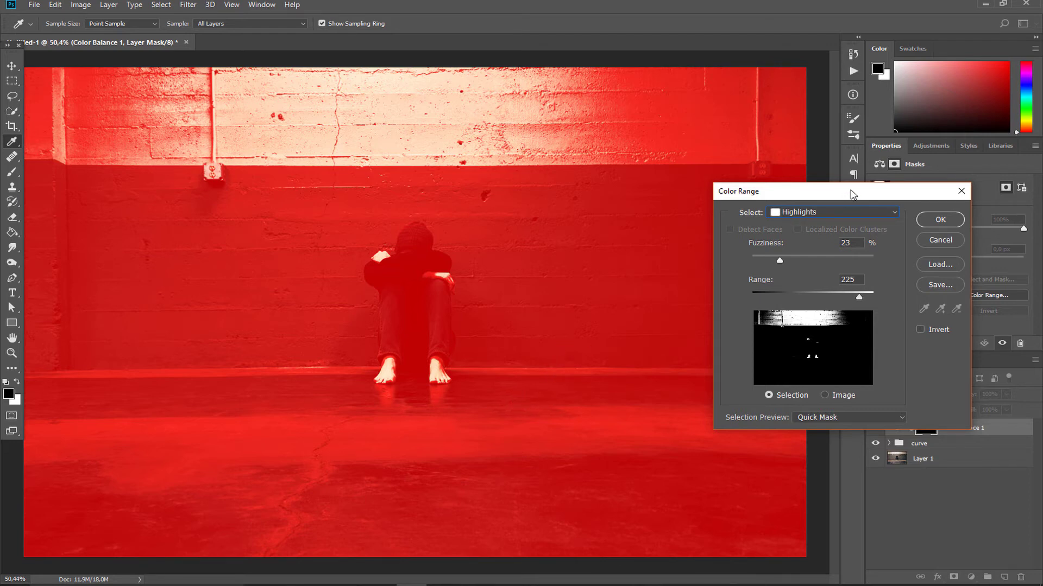
{"action": "left_click_drag", "start_coordinate": [851, 194], "coordinate": [840, 205]}
{"action": "mouse_move", "coordinate": [768, 272]}
{"action": "left_mouse_down"}
{"action": "mouse_move", "coordinate": [828, 269]}
{"action": "mouse_move", "coordinate": [771, 269]}
{"action": "left_mouse_up"}
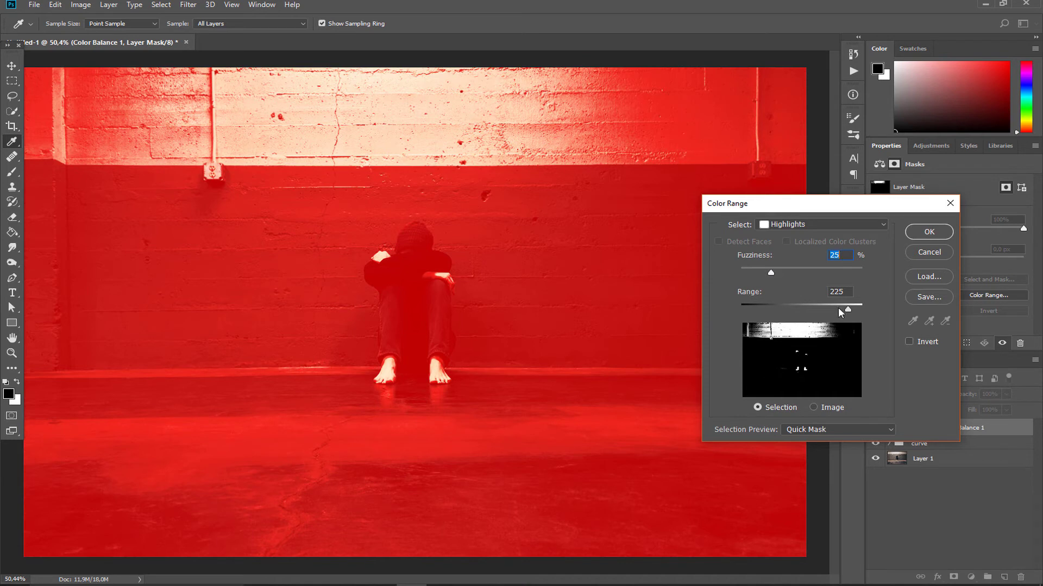
{"action": "mouse_move", "coordinate": [839, 307]}
{"action": "left_mouse_down"}
{"action": "mouse_move", "coordinate": [814, 304]}
{"action": "mouse_move", "coordinate": [834, 307]}
{"action": "left_mouse_up"}
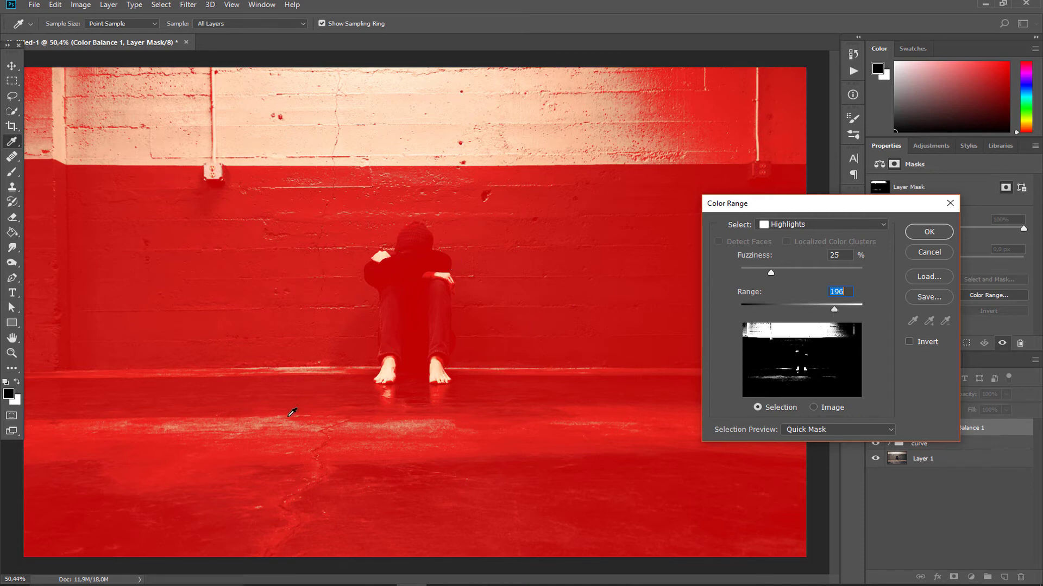
{"action": "left_click", "coordinate": [916, 233]}
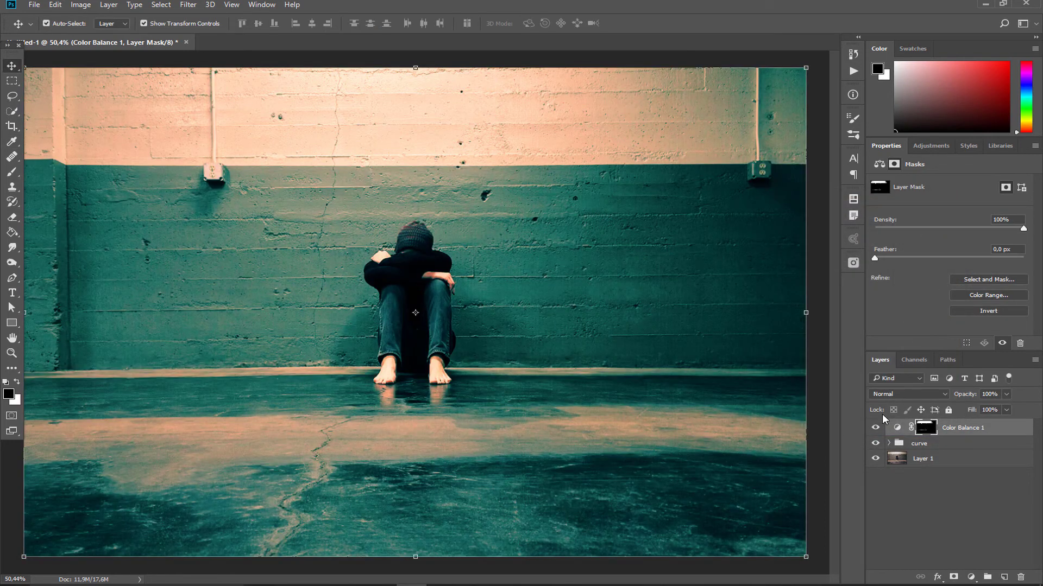
Step: Set the Color Balance midtones to Cyan-Red +54, Magenta-Green -19 and Yellow-Blue -79
{"action": "left_click", "coordinate": [898, 428]}
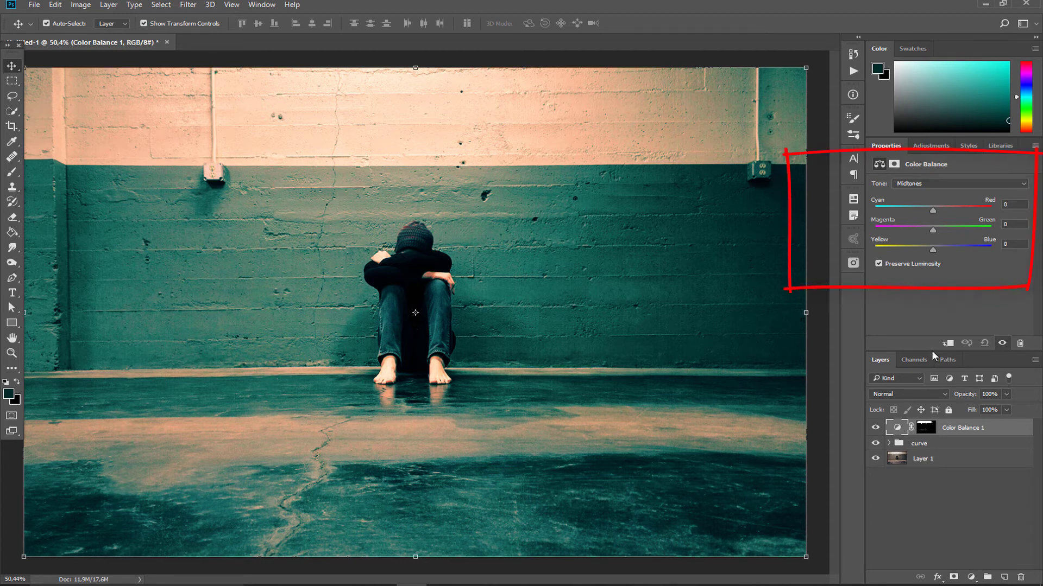
{"action": "left_click_drag", "start_coordinate": [933, 211], "coordinate": [955, 210]}
{"action": "mouse_move", "coordinate": [932, 249]}
{"action": "left_mouse_down"}
{"action": "mouse_move", "coordinate": [905, 247]}
{"action": "mouse_move", "coordinate": [922, 230]}
{"action": "left_mouse_up"}
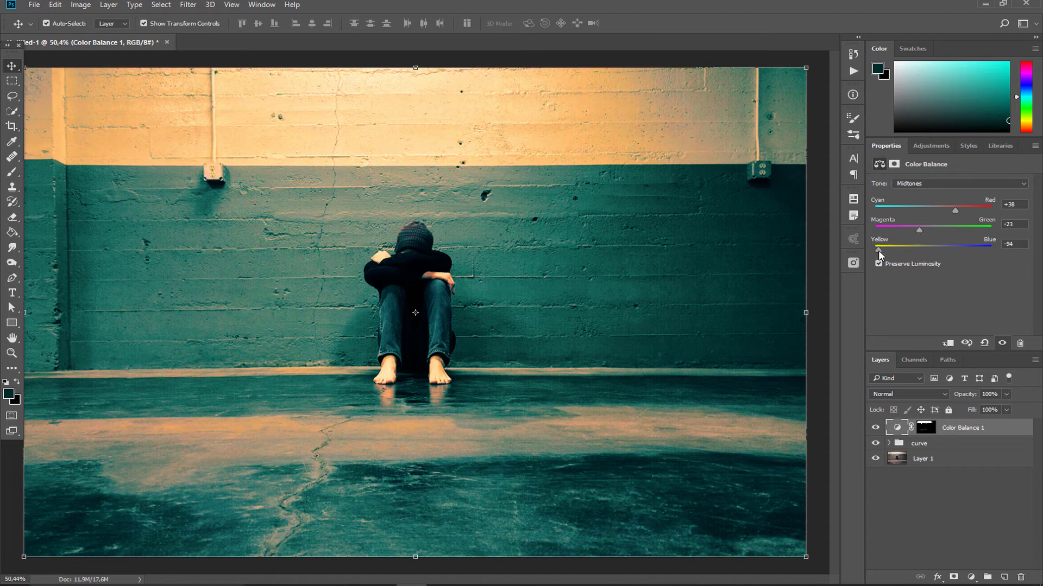
{"action": "left_click_drag", "start_coordinate": [878, 250], "coordinate": [921, 230]}
Step: Add a second Color Balance adjustment layer on top and make its layer mask active
{"action": "left_click", "coordinate": [970, 578]}
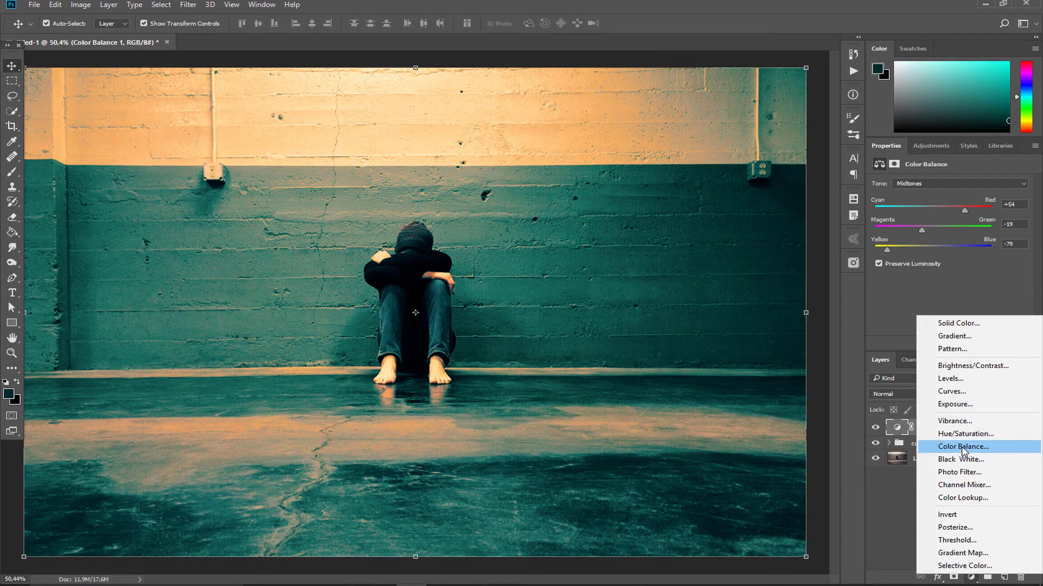
{"action": "left_click", "coordinate": [962, 447]}
{"action": "left_click", "coordinate": [894, 164]}
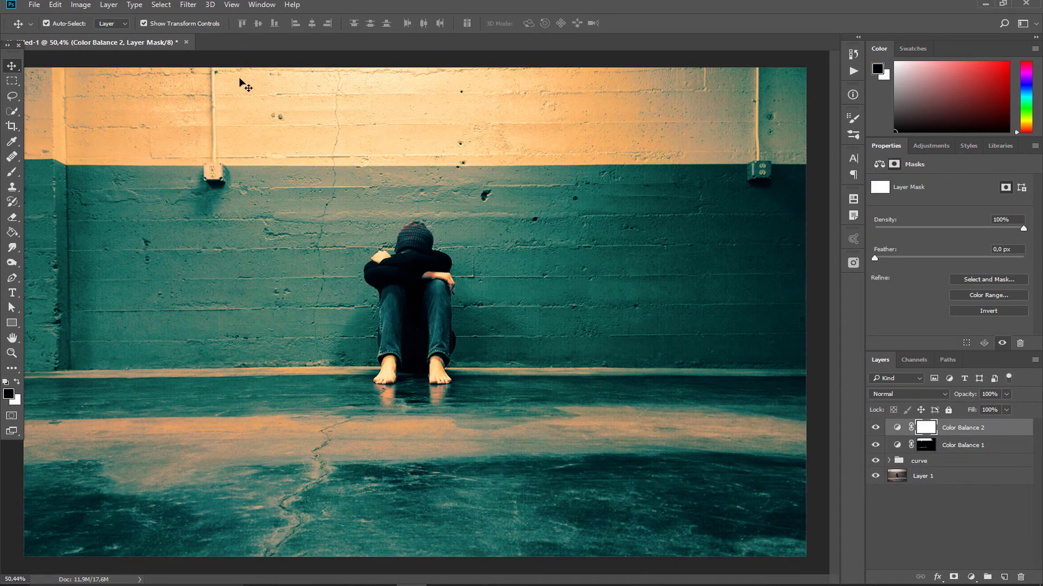
Step: Restrict the second Color Balance mask to the Shadows using Color Range with Fuzziness 26% and Range 141
{"action": "left_click", "coordinate": [163, 5]}
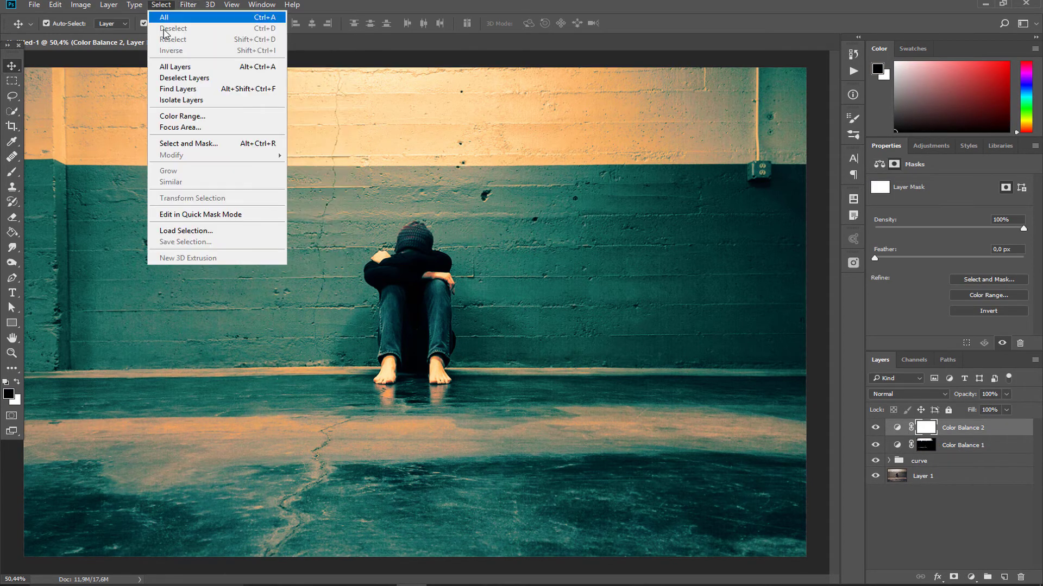
{"action": "left_click", "coordinate": [184, 117]}
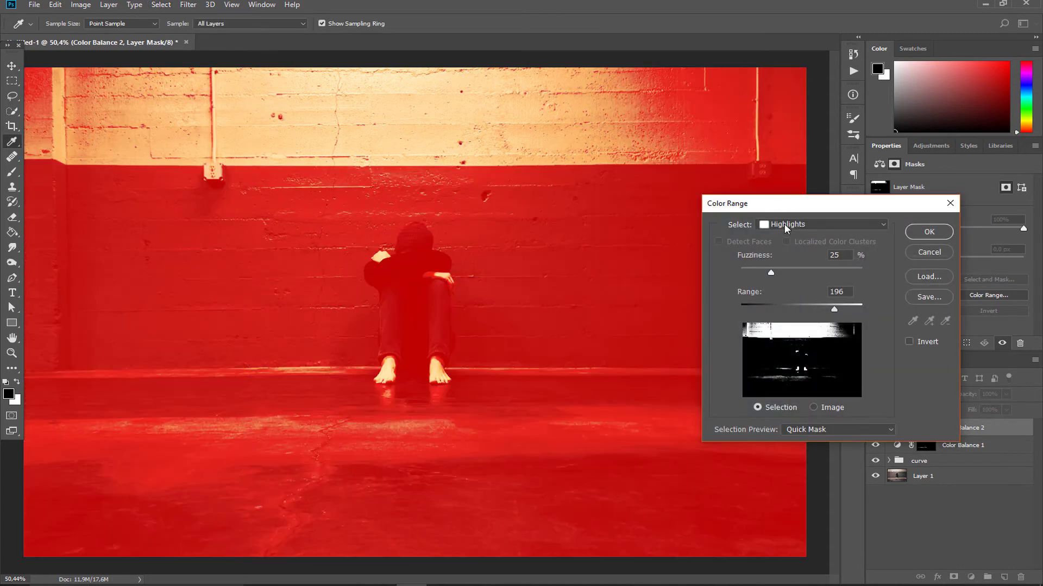
{"action": "left_click", "coordinate": [786, 227]}
{"action": "left_click", "coordinate": [787, 359]}
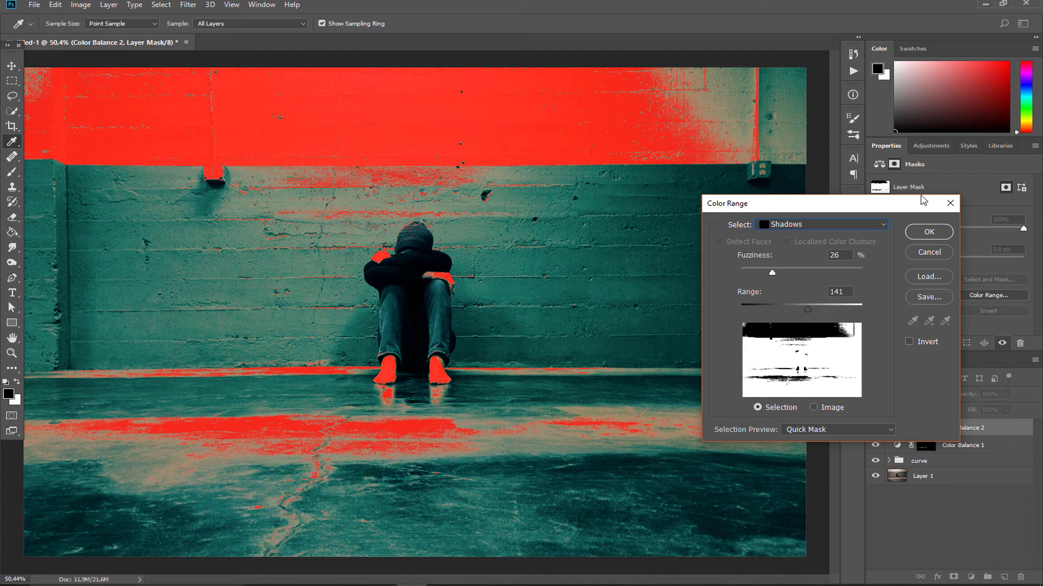
{"action": "left_click", "coordinate": [929, 232]}
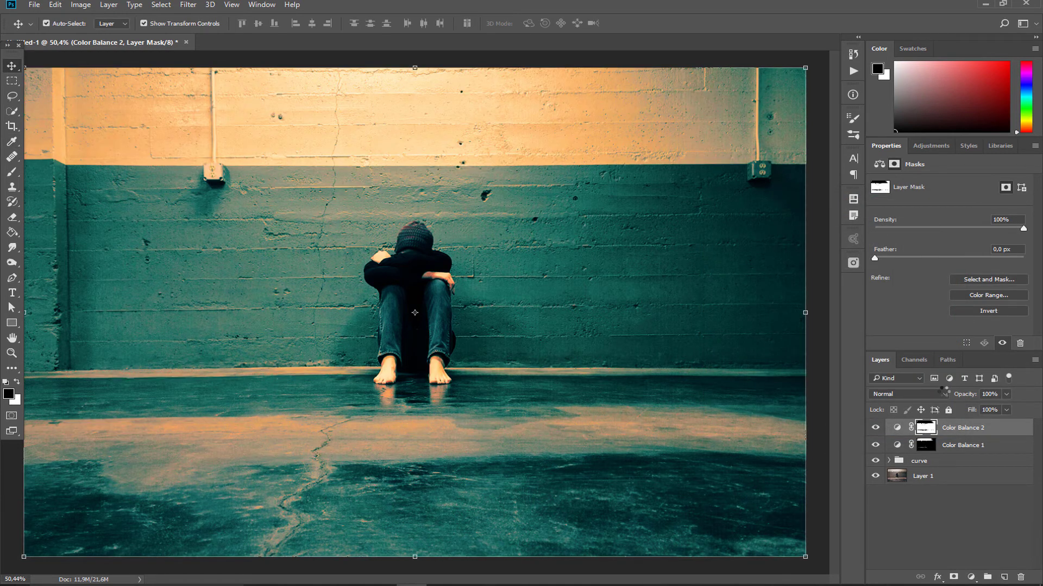
Step: Set the second Color Balance midtones to Cyan-Red -10, Magenta-Green +24 and Yellow-Blue +37
{"action": "left_click", "coordinate": [897, 428]}
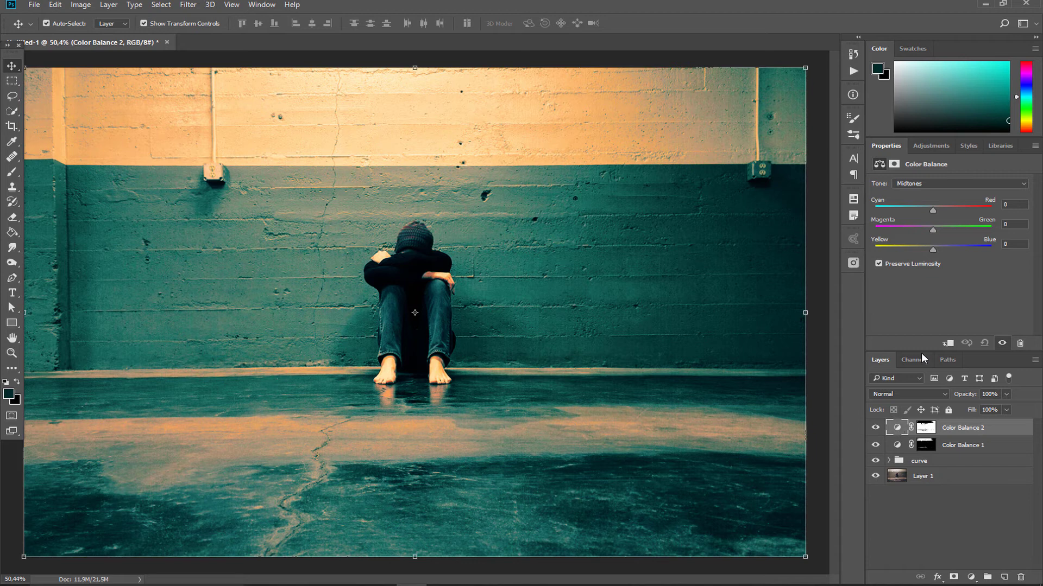
{"action": "mouse_move", "coordinate": [932, 210]}
{"action": "left_mouse_down"}
{"action": "mouse_move", "coordinate": [918, 210]}
{"action": "mouse_move", "coordinate": [928, 210]}
{"action": "left_mouse_up"}
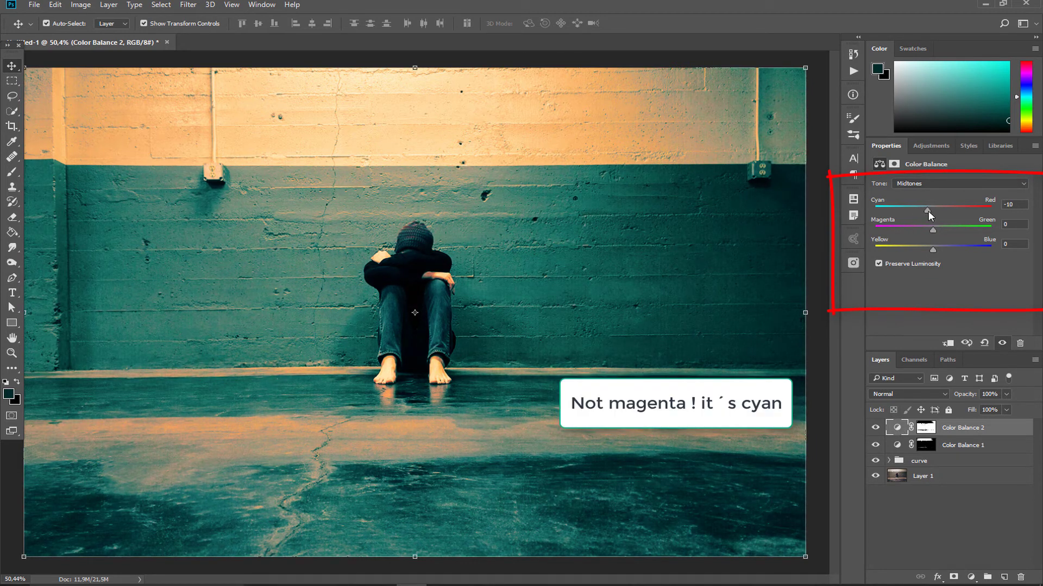
{"action": "left_click_drag", "start_coordinate": [932, 249], "coordinate": [946, 230]}
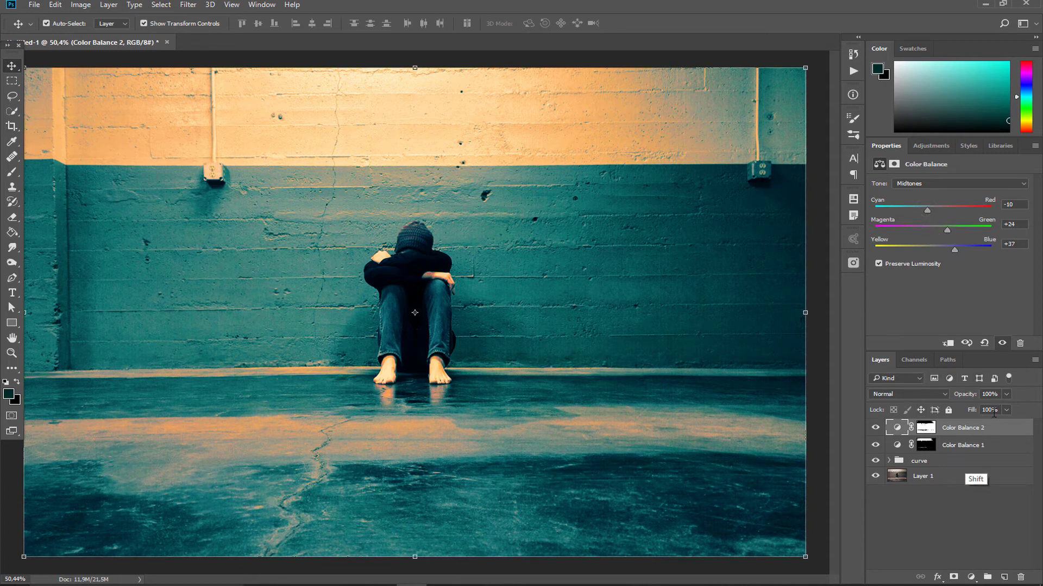
Step: Group the two Color Balance layers, name the group "color balance" and hide the curve group
{"action": "left_click", "coordinate": [1001, 447], "text": "shift"}
{"action": "left_click_drag", "start_coordinate": [1001, 447], "coordinate": [987, 578]}
{"action": "left_click", "coordinate": [874, 439]}
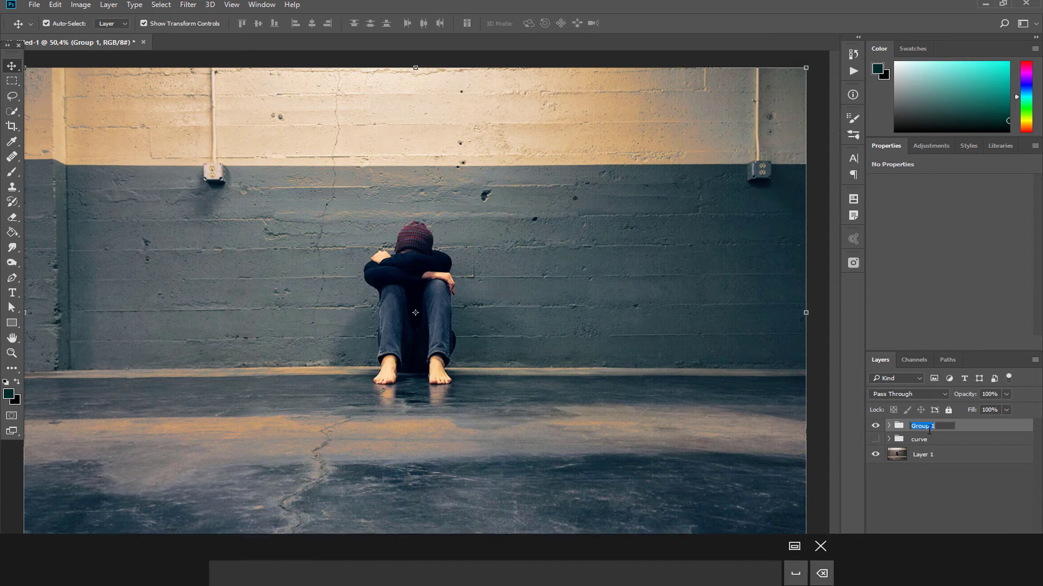
{"action": "left_click", "coordinate": [974, 495]}
{"action": "left_click", "coordinate": [971, 577]}
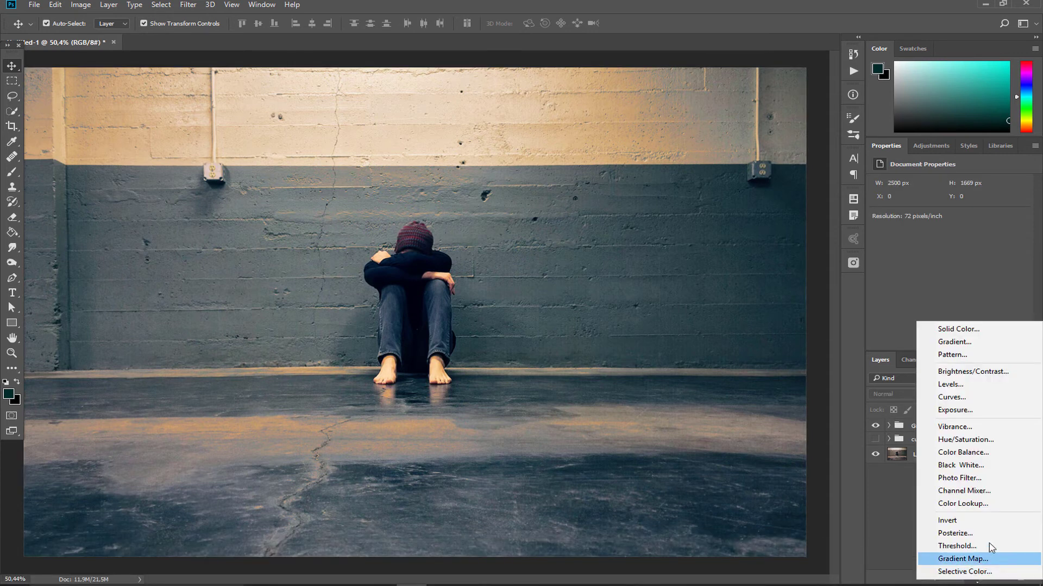
{"action": "left_click", "coordinate": [891, 494]}
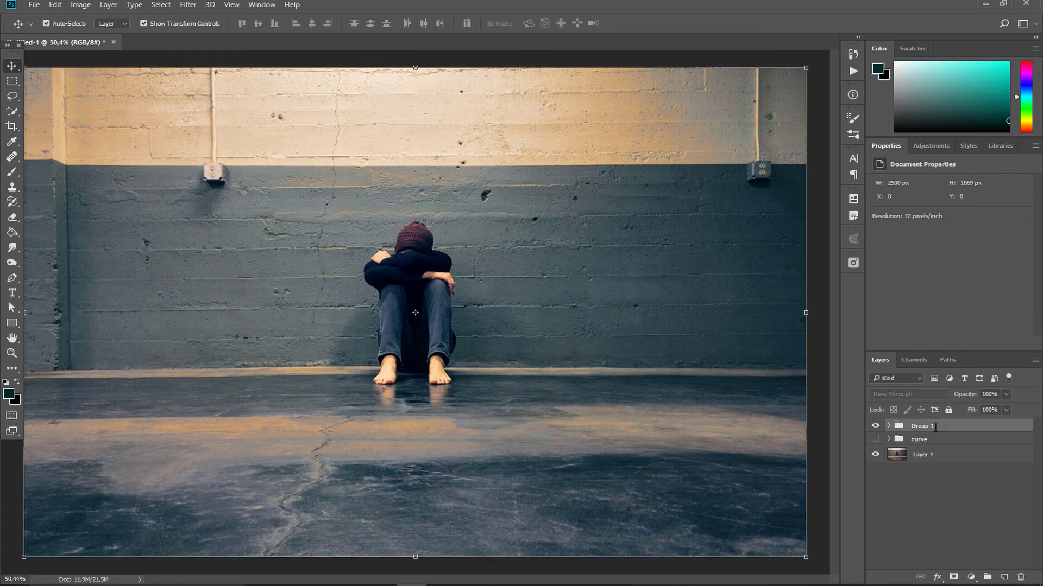
{"action": "double_click", "coordinate": [938, 425]}
{"action": "type", "text": "color "}
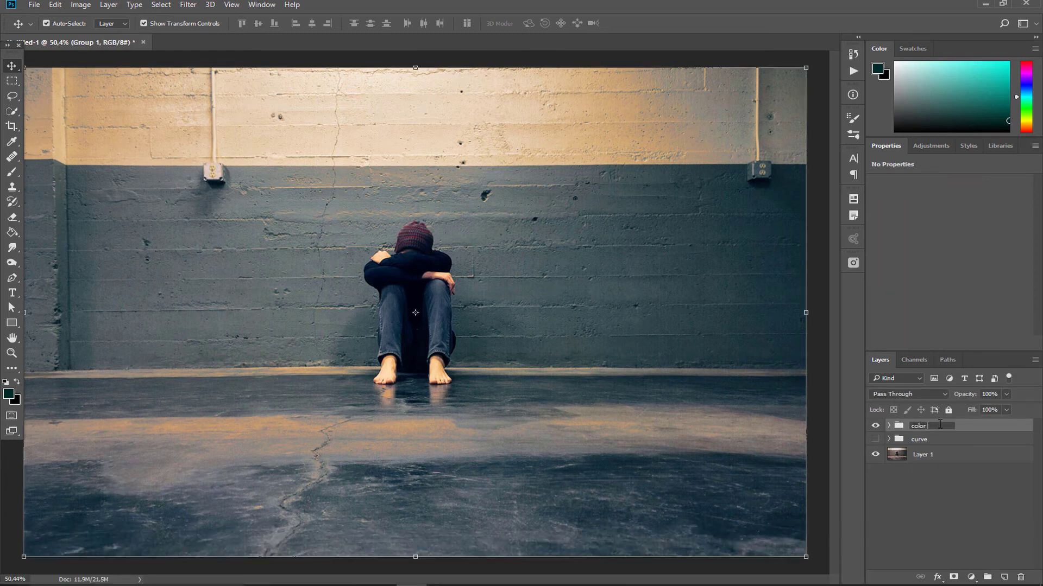
{"action": "type", "text": "balance"}
{"action": "left_click", "coordinate": [880, 475]}
Step: Make the curve group visible again, previewing it alone with the color balance group temporarily hidden
{"action": "left_click", "coordinate": [875, 426]}
{"action": "left_click", "coordinate": [874, 440]}
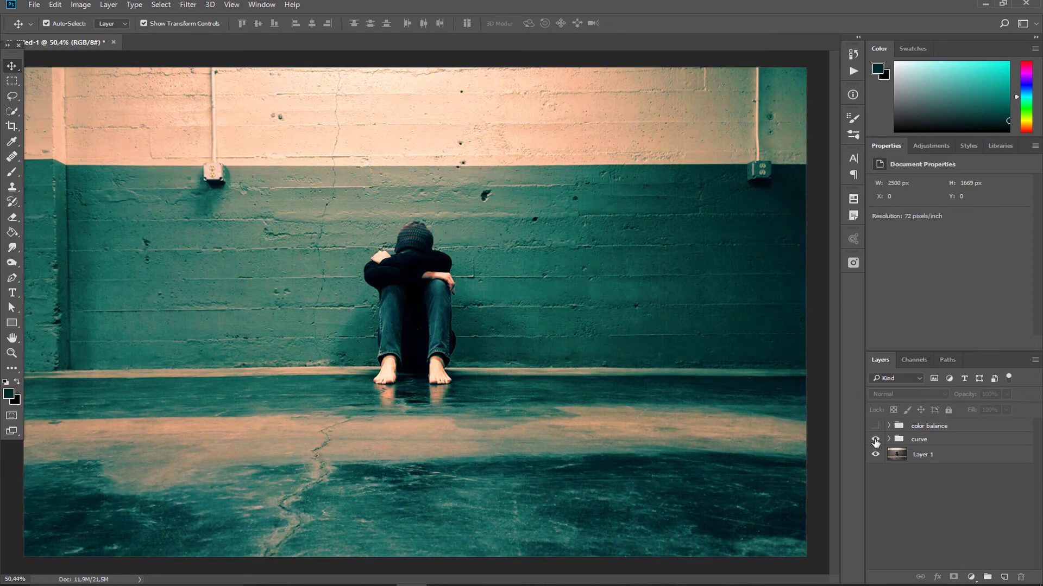
{"action": "left_click", "coordinate": [875, 426]}
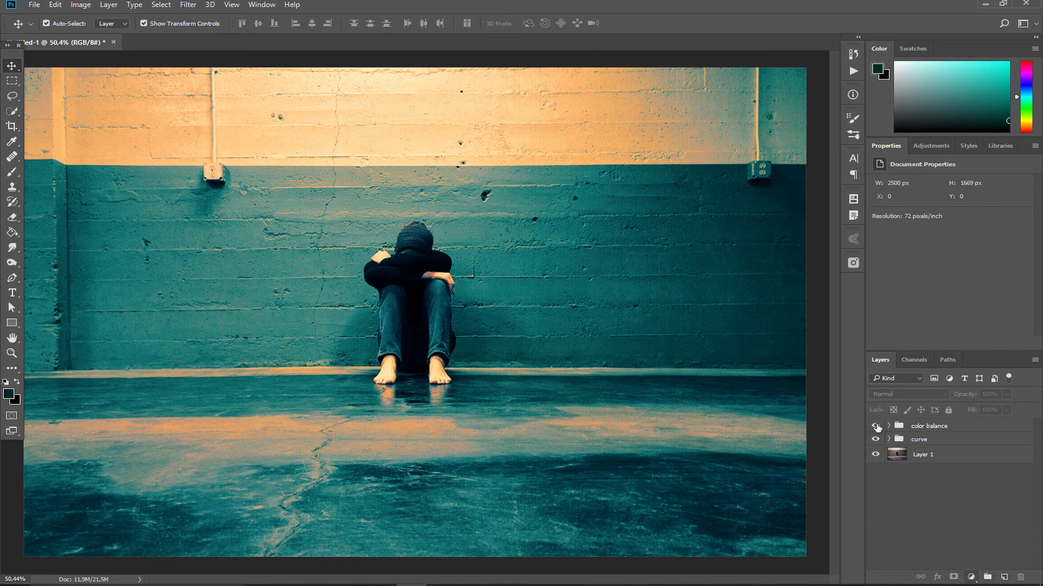
Step: Add a Hue/Saturation adjustment layer above the color balance group and make its layer mask active
{"action": "left_click", "coordinate": [970, 577]}
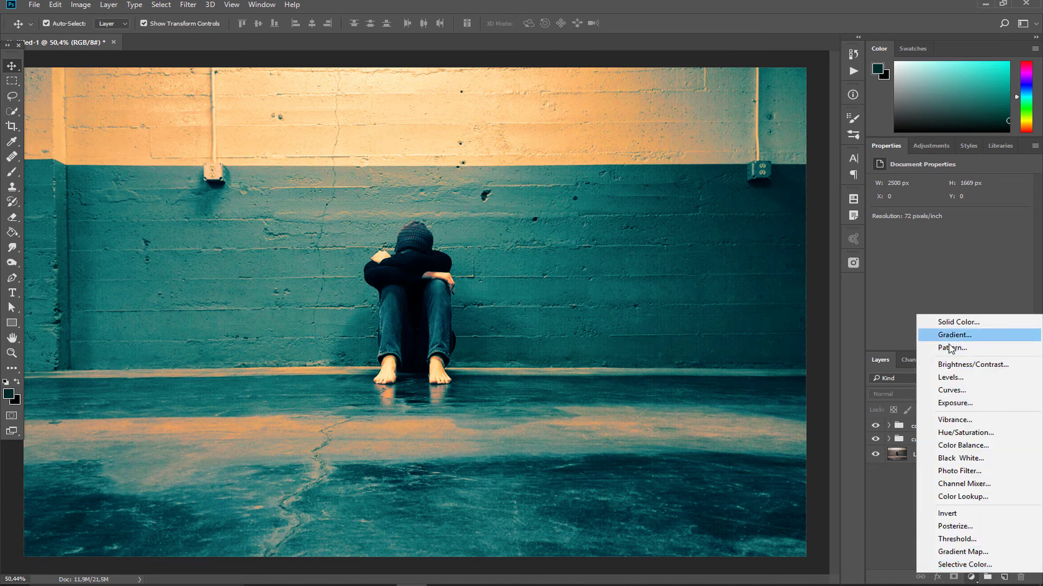
{"action": "left_click", "coordinate": [960, 433]}
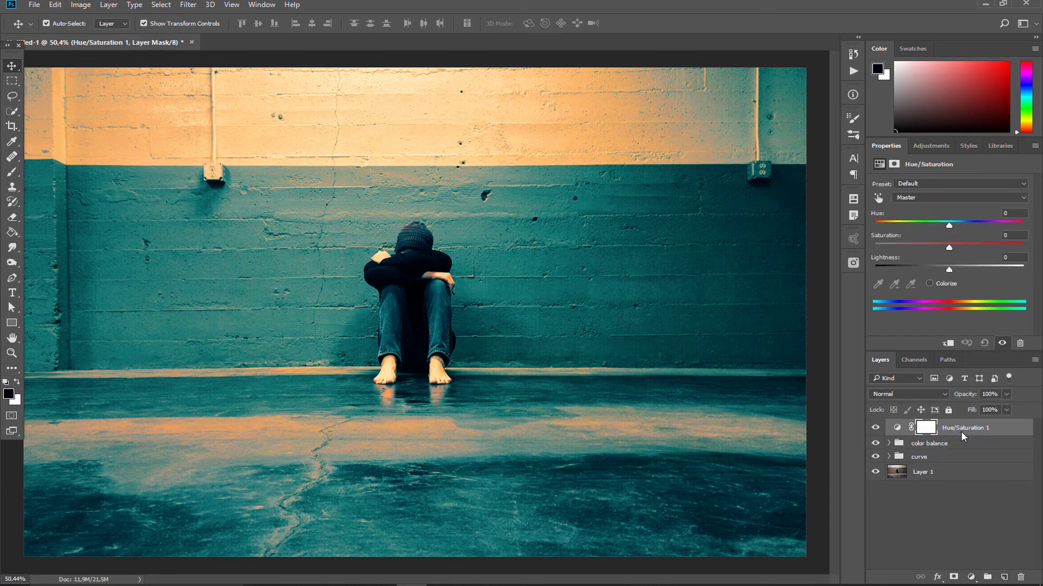
{"action": "left_click", "coordinate": [926, 427]}
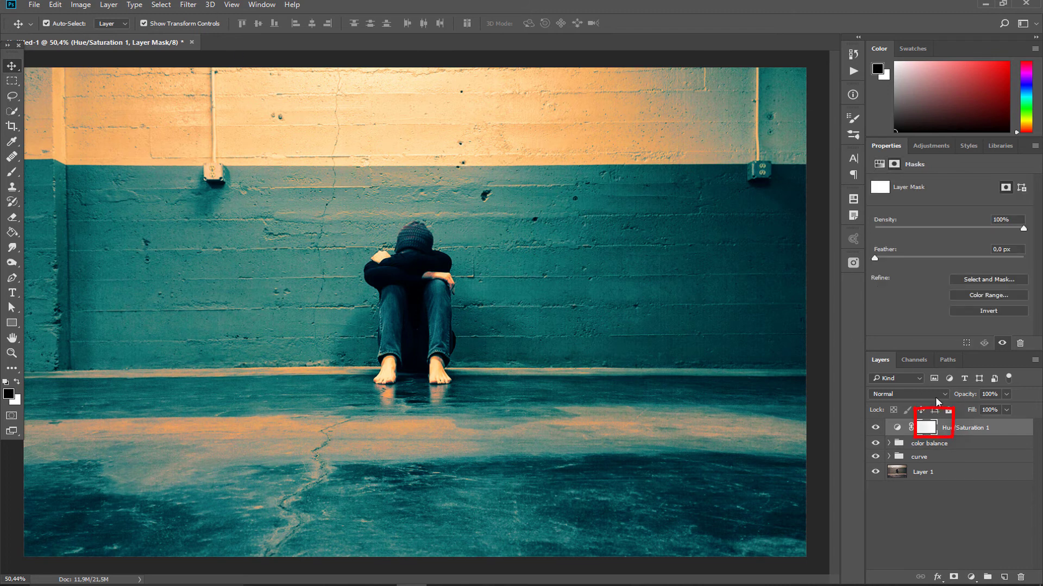
Step: Restrict the Hue/Saturation mask to the Highlights using Color Range with Fuzziness 25% and Range 196, and set its Saturation to +33
{"action": "left_click", "coordinate": [162, 6]}
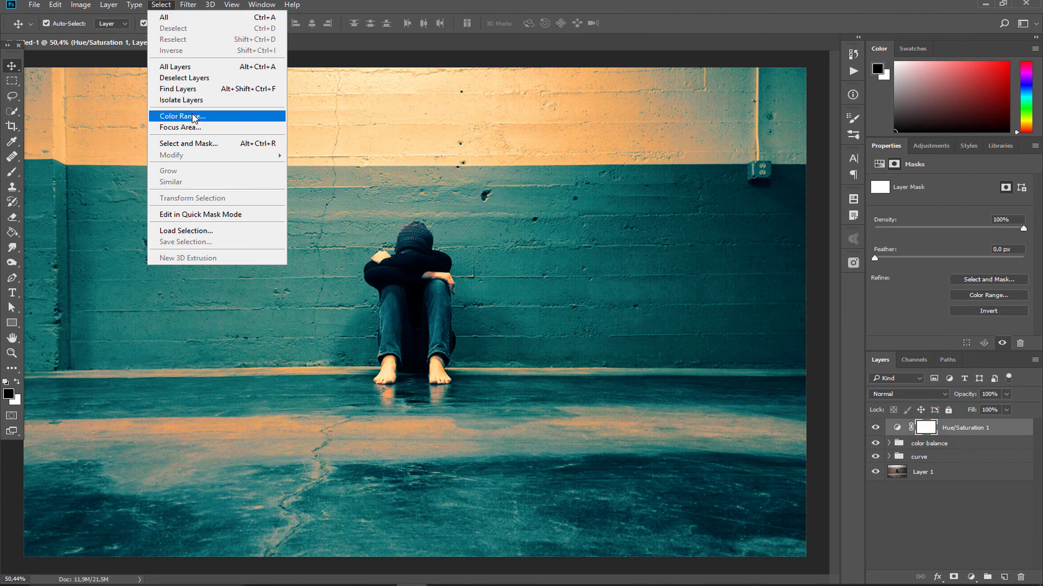
{"action": "left_click", "coordinate": [183, 115]}
{"action": "left_click", "coordinate": [806, 224]}
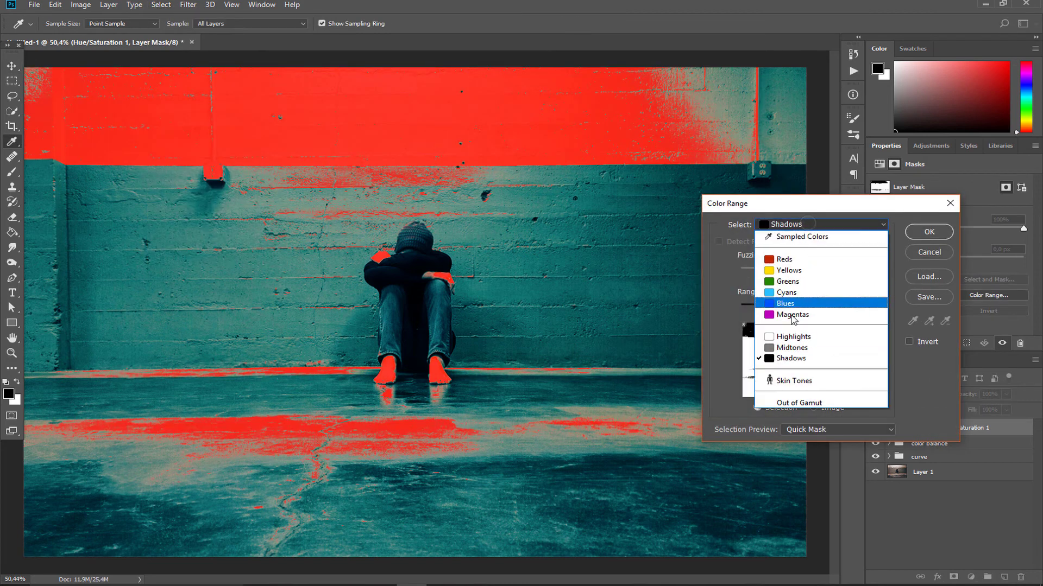
{"action": "left_click", "coordinate": [789, 337]}
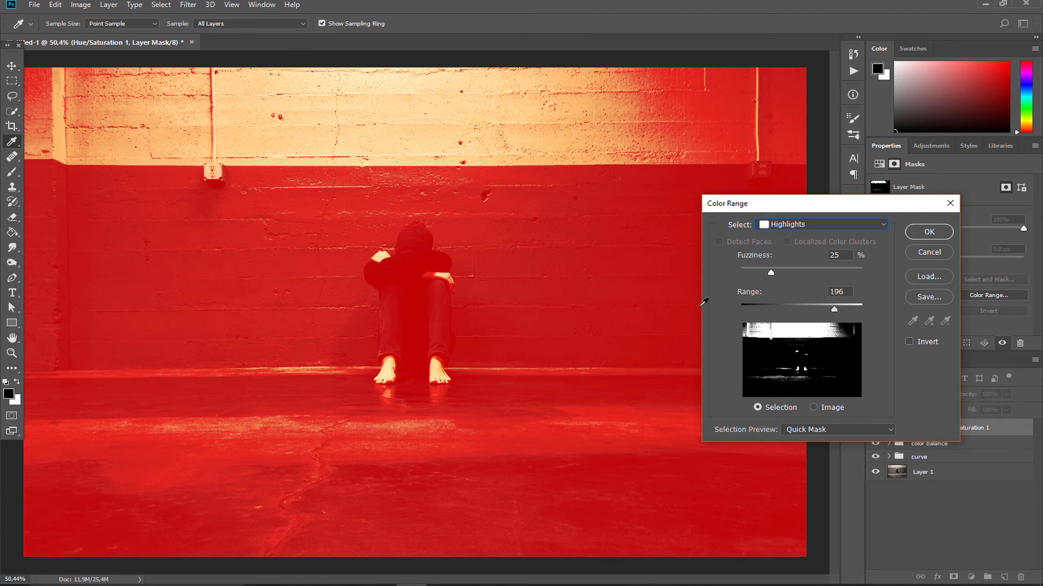
{"action": "left_click", "coordinate": [929, 232]}
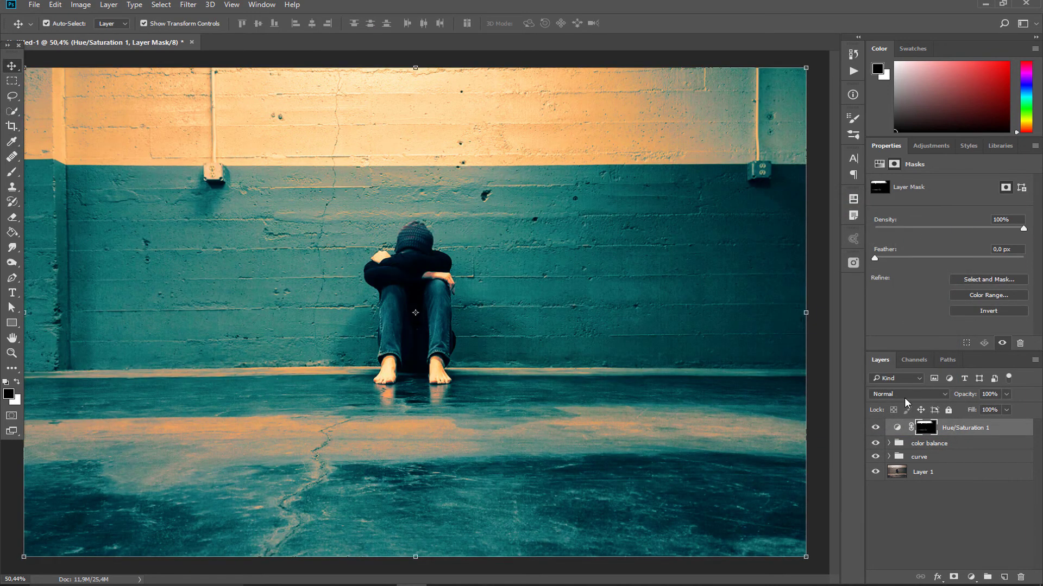
{"action": "left_click", "coordinate": [896, 428]}
{"action": "left_click_drag", "start_coordinate": [949, 246], "coordinate": [973, 250]}
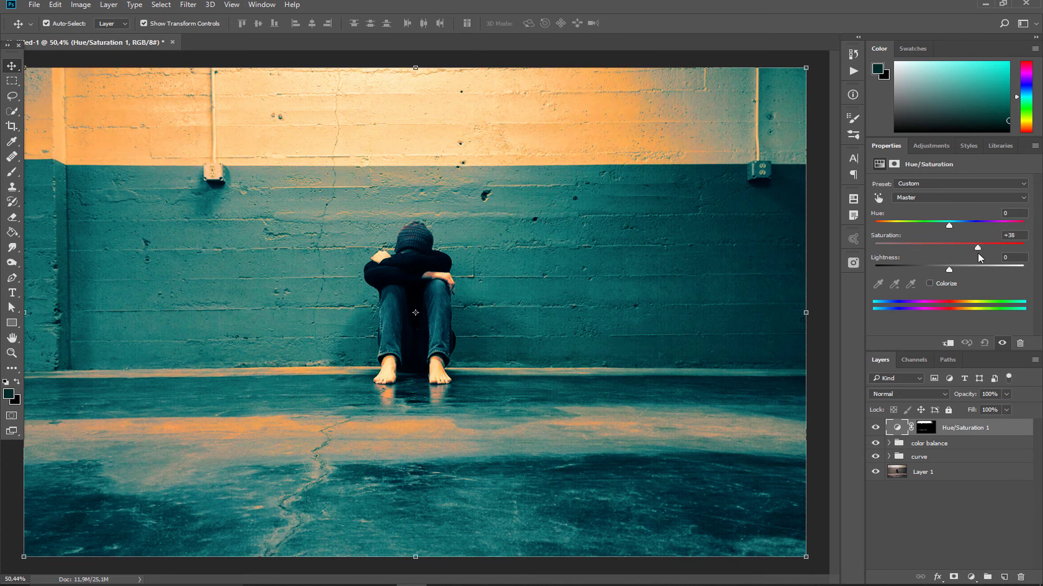
Step: Add a second Hue/Saturation adjustment layer on top and make its layer mask active
{"action": "left_click", "coordinate": [971, 580]}
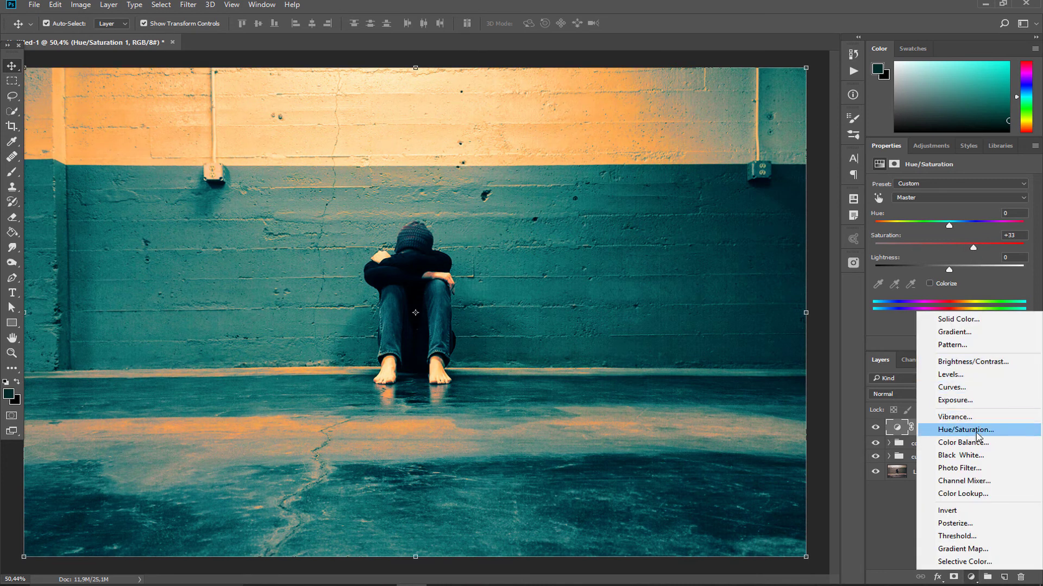
{"action": "left_click", "coordinate": [981, 432]}
{"action": "left_click", "coordinate": [929, 429]}
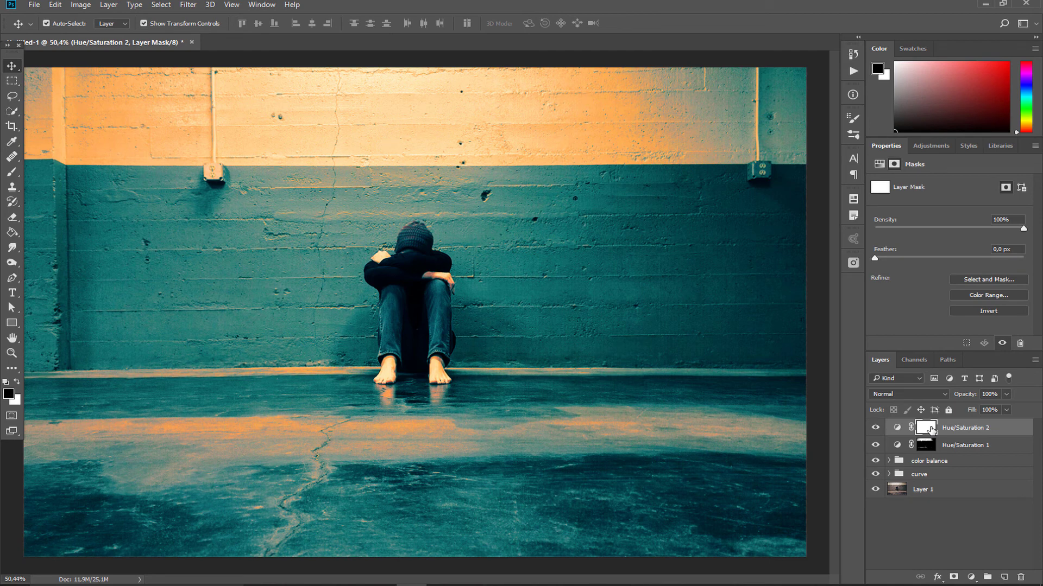
Step: Restrict the second Hue/Saturation mask to the Shadows using Color Range with Fuzziness 26% and Range 146
{"action": "left_click", "coordinate": [163, 7]}
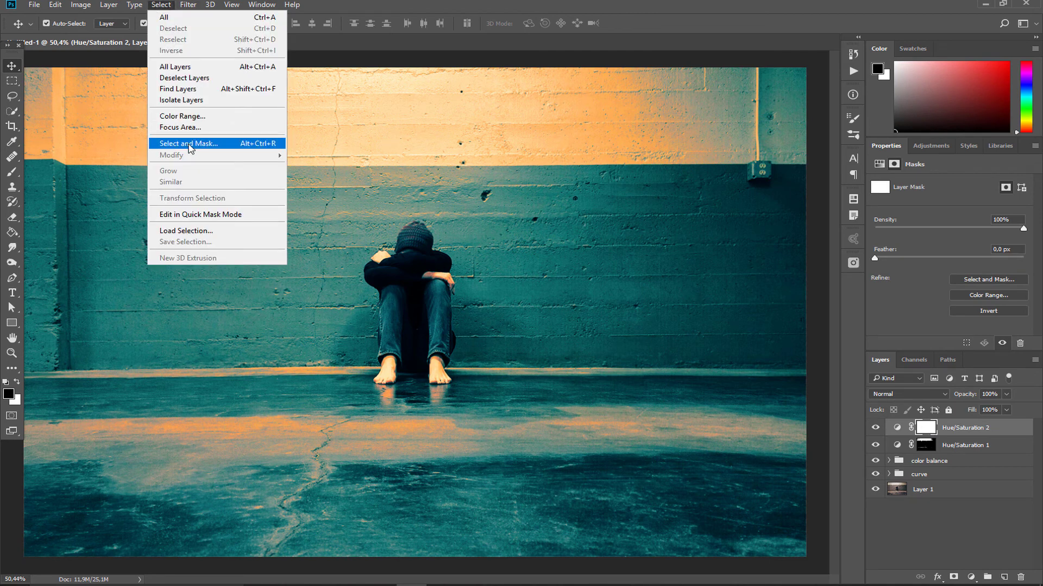
{"action": "left_click", "coordinate": [185, 116]}
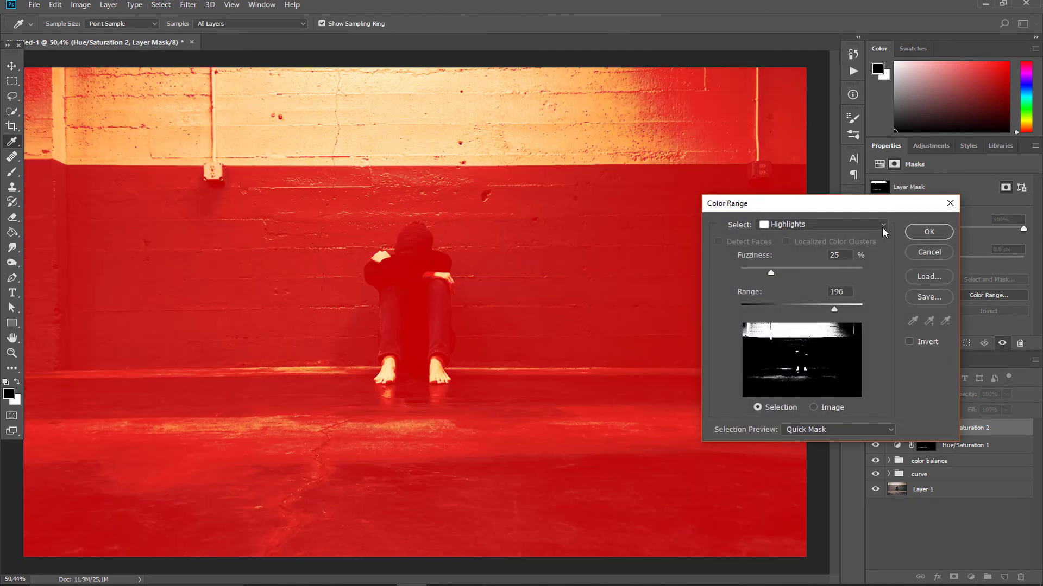
{"action": "left_click", "coordinate": [821, 224]}
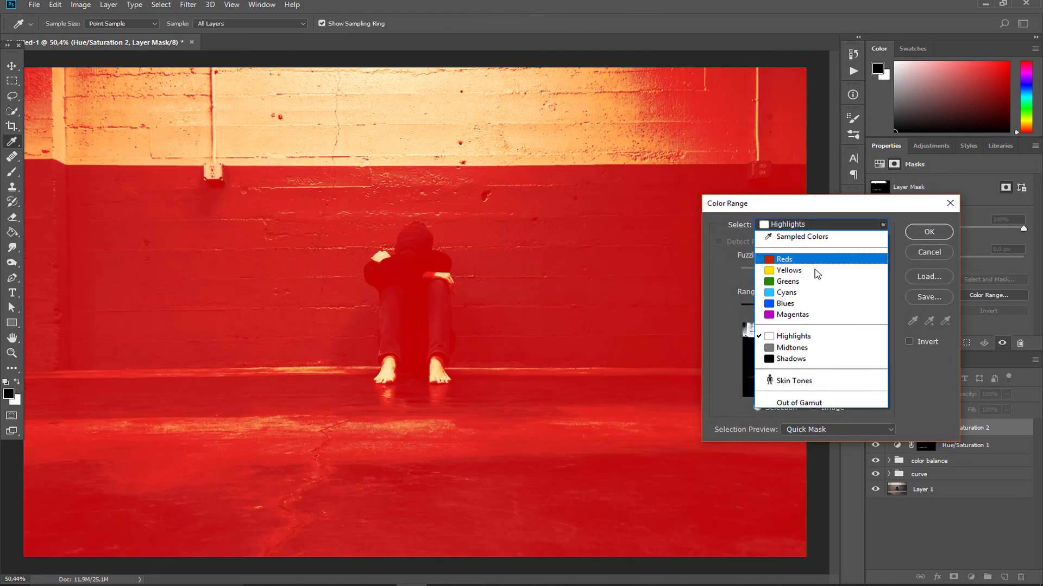
{"action": "left_click", "coordinate": [803, 359]}
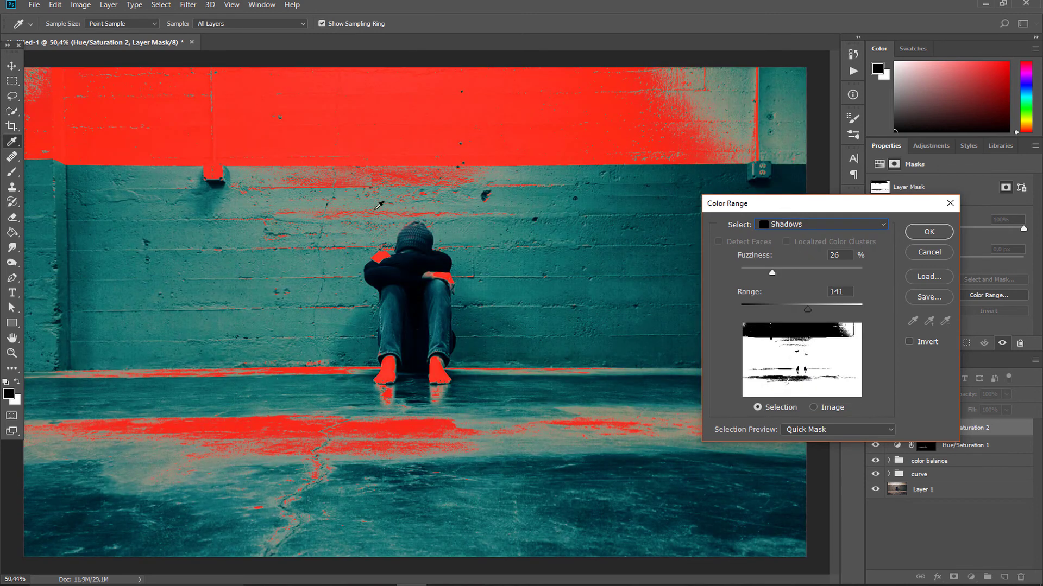
{"action": "mouse_move", "coordinate": [808, 308]}
{"action": "left_mouse_down"}
{"action": "mouse_move", "coordinate": [852, 304]}
{"action": "mouse_move", "coordinate": [812, 311]}
{"action": "left_mouse_up"}
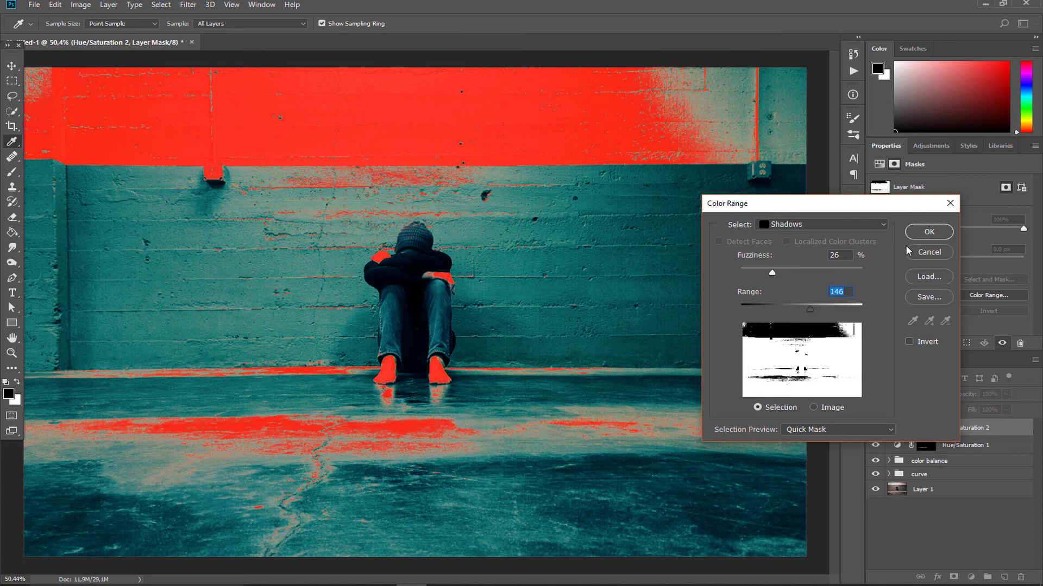
{"action": "left_click", "coordinate": [921, 236]}
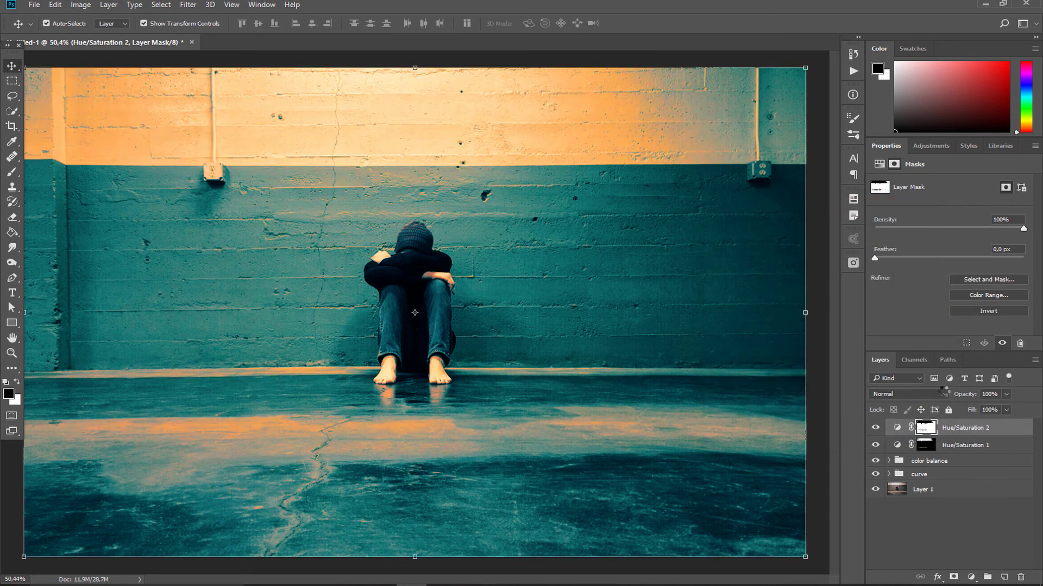
Step: Lower the Saturation of the second Hue/Saturation layer to mute the shadows
{"action": "left_click", "coordinate": [897, 428]}
{"action": "left_click_drag", "start_coordinate": [949, 247], "coordinate": [929, 247]}
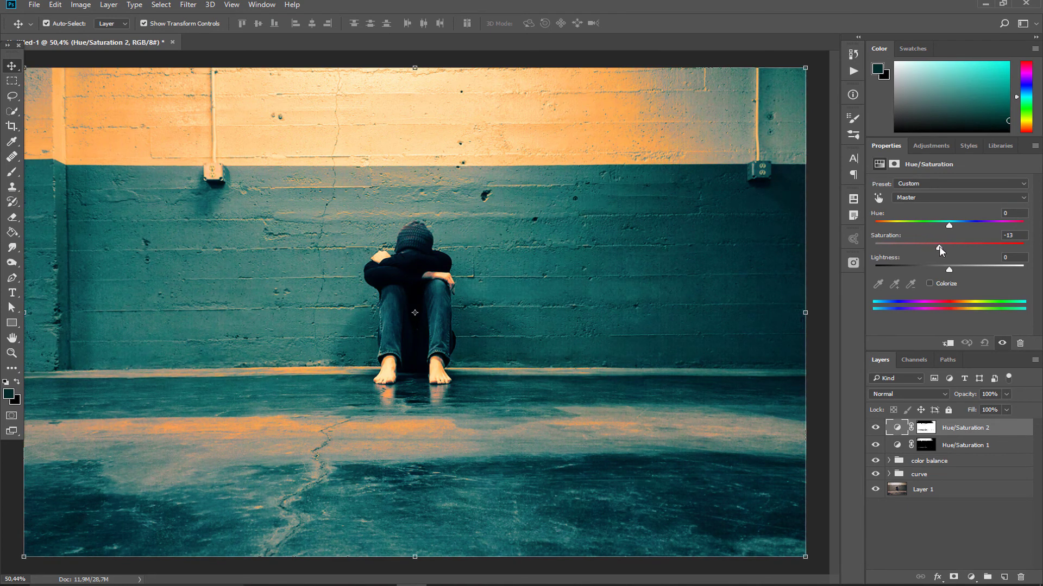
{"action": "mouse_move", "coordinate": [926, 243]}
{"action": "left_mouse_down"}
{"action": "mouse_move", "coordinate": [995, 252]}
{"action": "mouse_move", "coordinate": [898, 247]}
{"action": "mouse_move", "coordinate": [920, 252]}
{"action": "left_mouse_up"}
Step: Group the two Hue/Saturation layers and name the group "saturation"
{"action": "left_click", "coordinate": [977, 446], "text": "shift"}
{"action": "left_click_drag", "start_coordinate": [978, 445], "coordinate": [989, 579]}
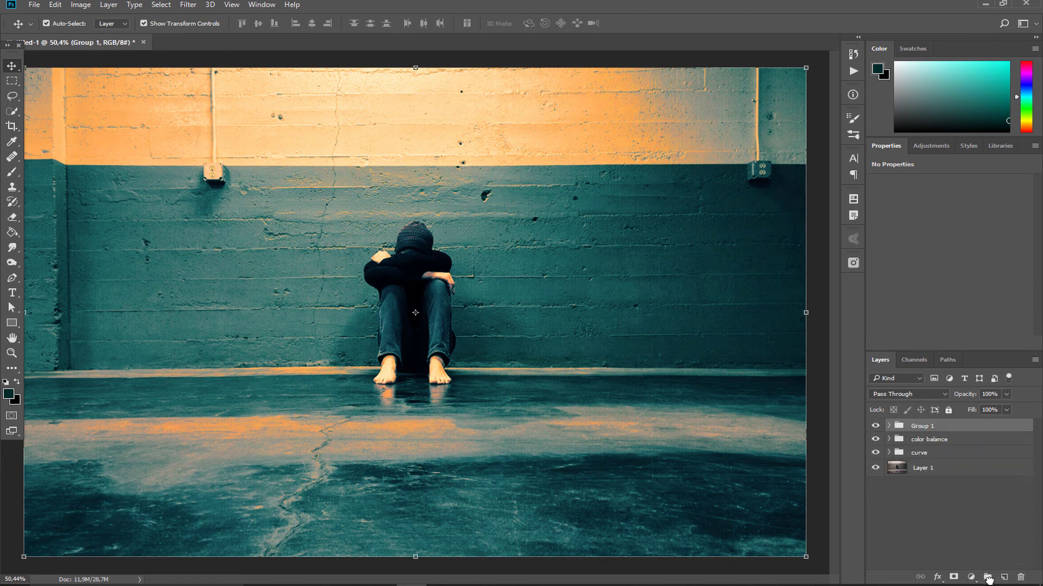
{"action": "double_click", "coordinate": [926, 426]}
{"action": "type", "text": "saturation"}
{"action": "key", "text": "BackSpace"}
{"action": "key", "text": "BackSpace"}
{"action": "type", "text": "on"}
{"action": "left_click", "coordinate": [963, 492]}
Step: Add a linear Gradient fill layer on top using the black-to-pale-teal preset at a 90° angle
{"action": "left_click", "coordinate": [971, 576]}
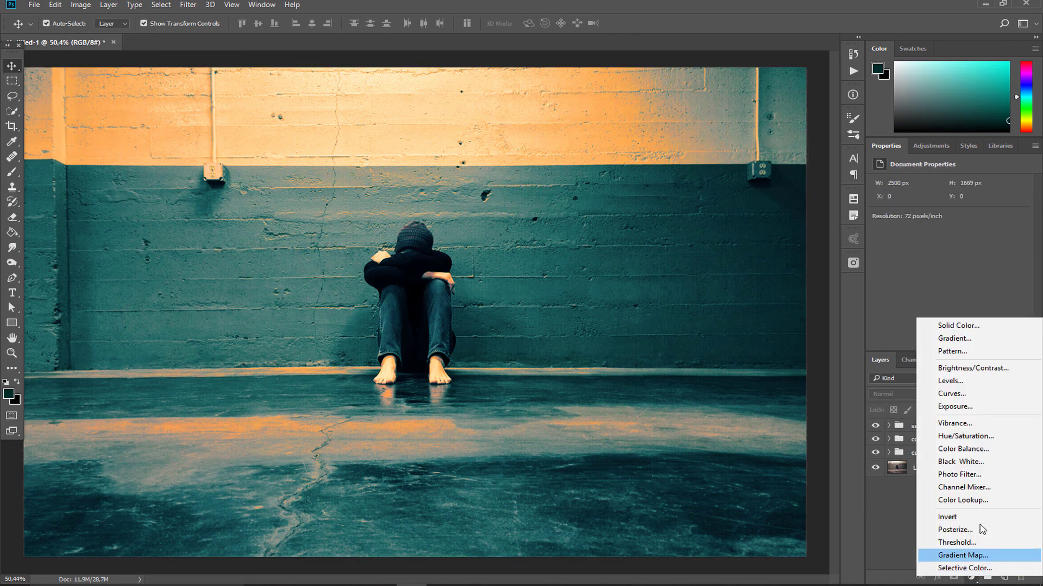
{"action": "left_click", "coordinate": [954, 338]}
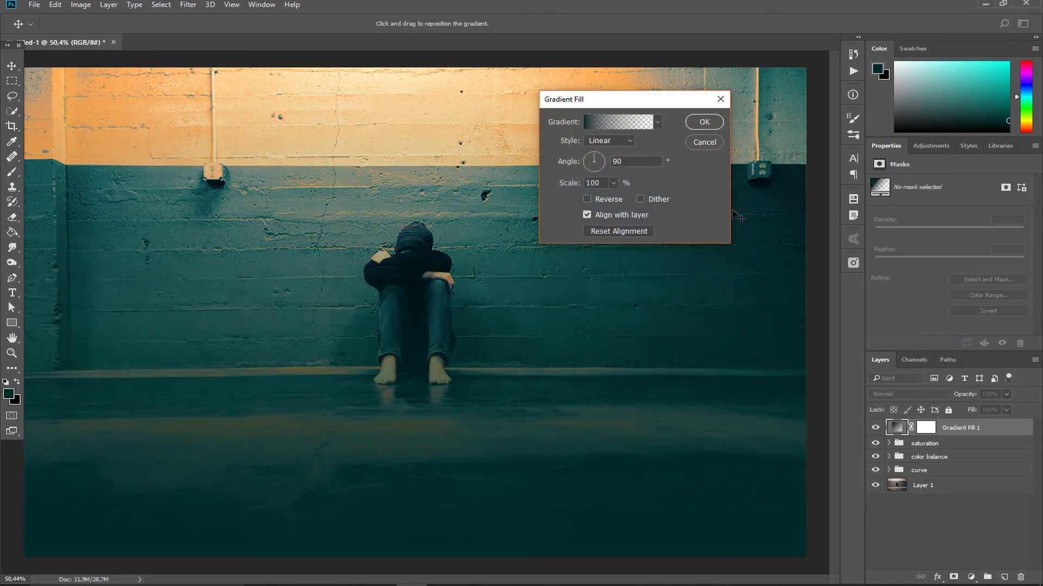
{"action": "left_click", "coordinate": [657, 122]}
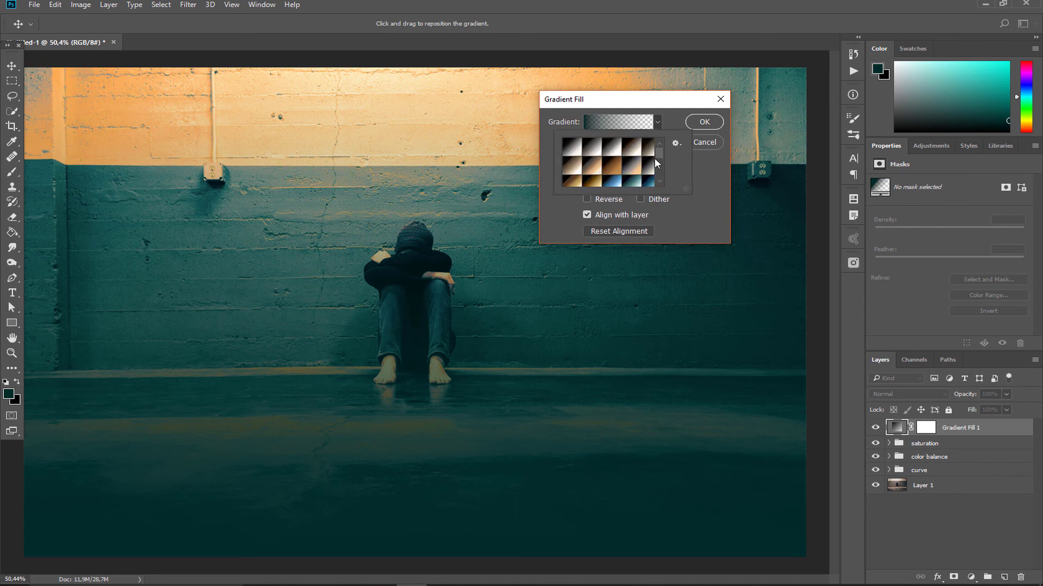
{"action": "left_click", "coordinate": [632, 181]}
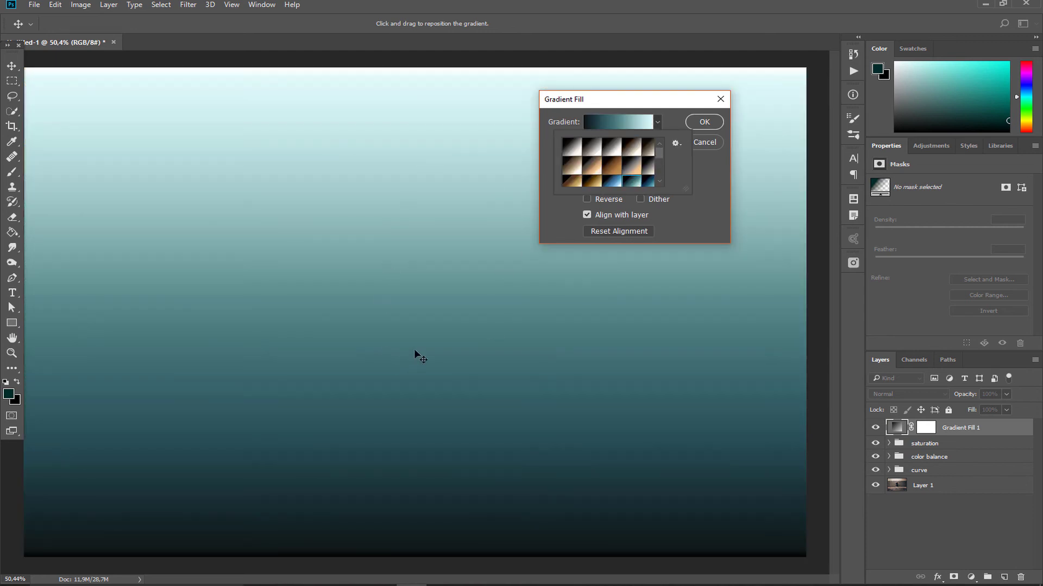
{"action": "left_click", "coordinate": [704, 121]}
Step: Set the gradient fill layer to Color Burn blending with 27% opacity
{"action": "left_click", "coordinate": [944, 396]}
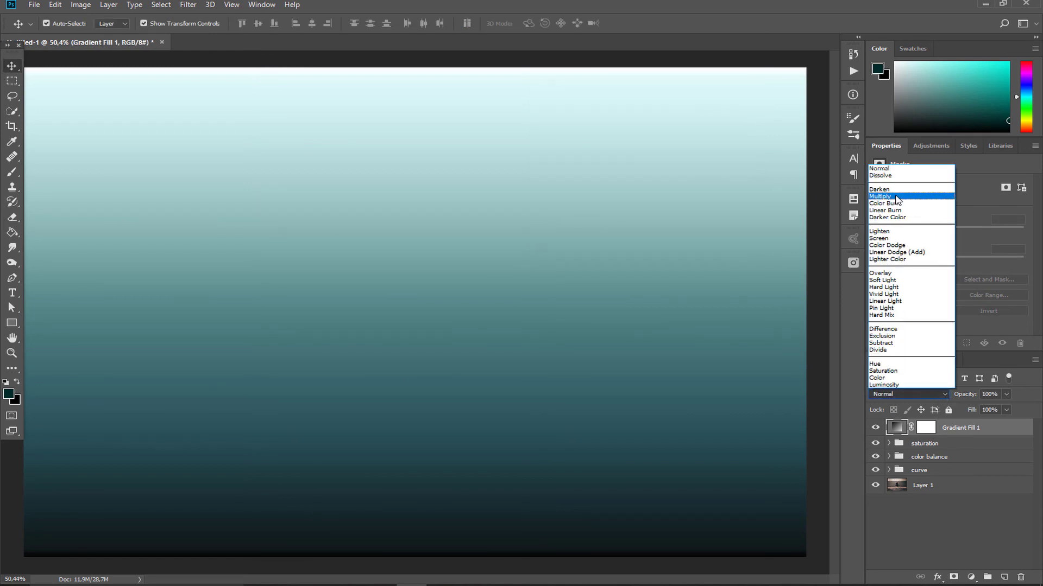
{"action": "left_click", "coordinate": [898, 202]}
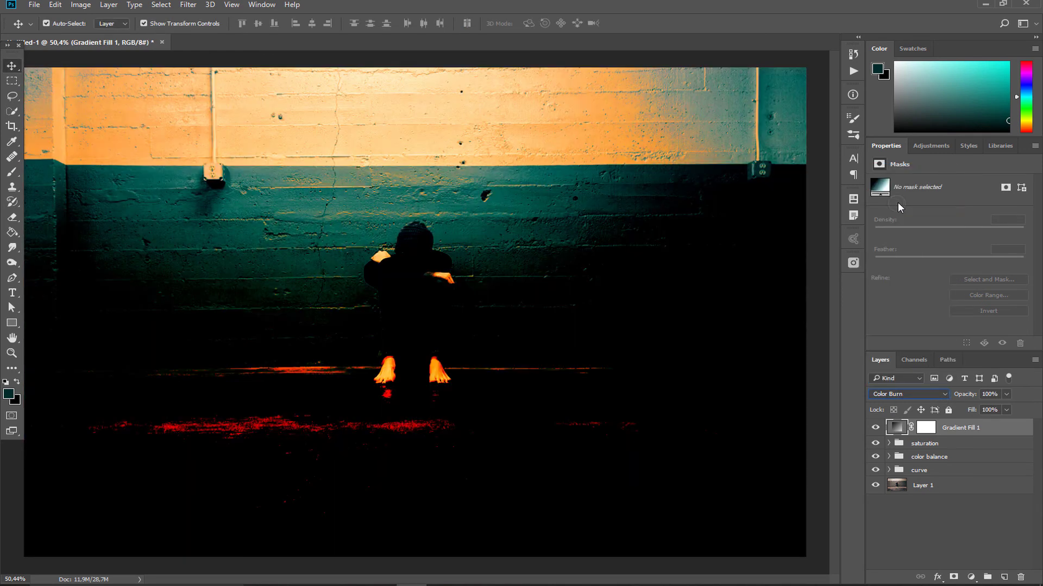
{"action": "left_click", "coordinate": [1006, 394]}
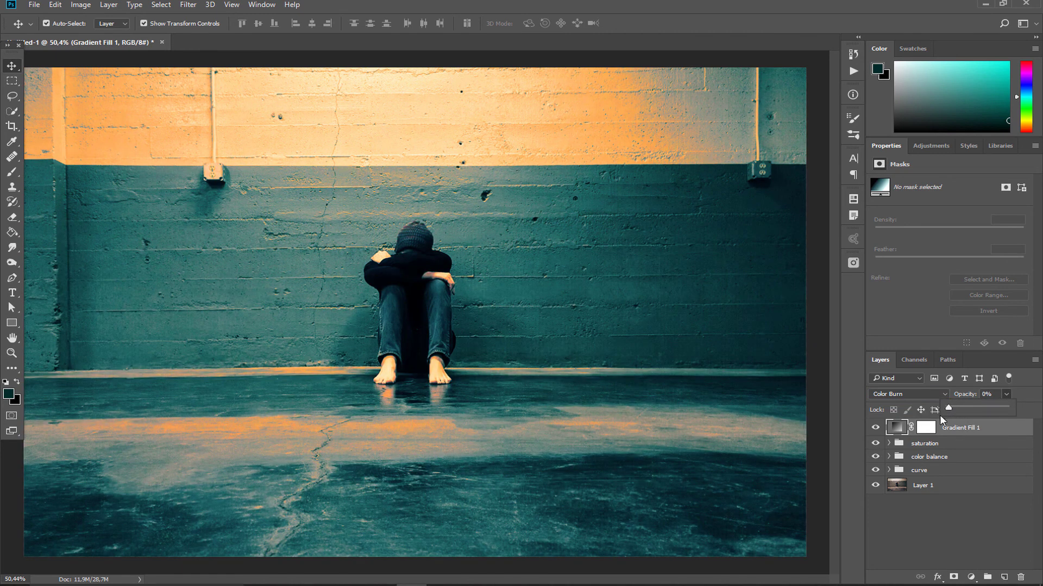
{"action": "left_click_drag", "start_coordinate": [948, 410], "coordinate": [971, 407]}
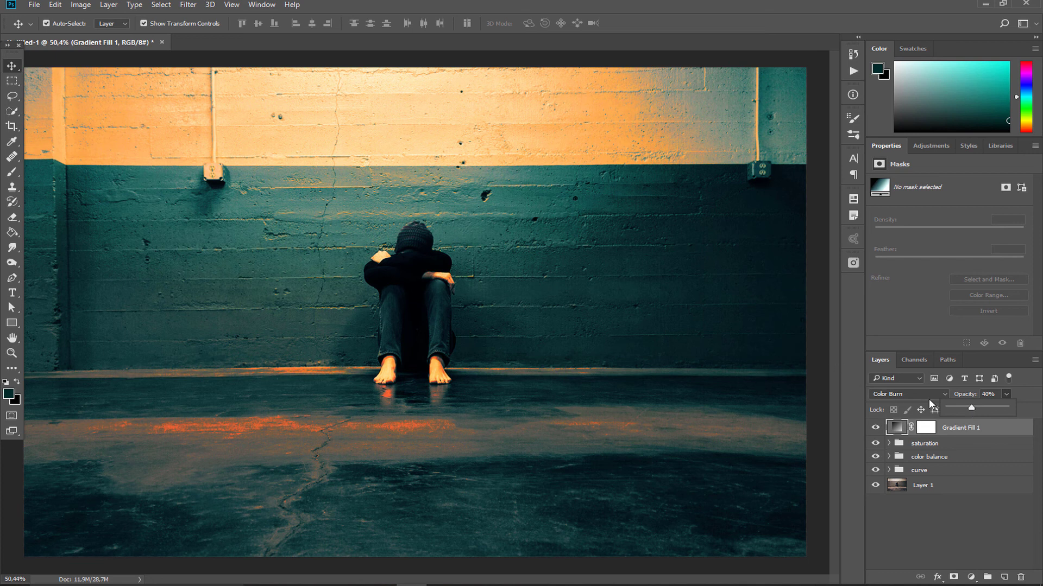
{"action": "left_click", "coordinate": [963, 408]}
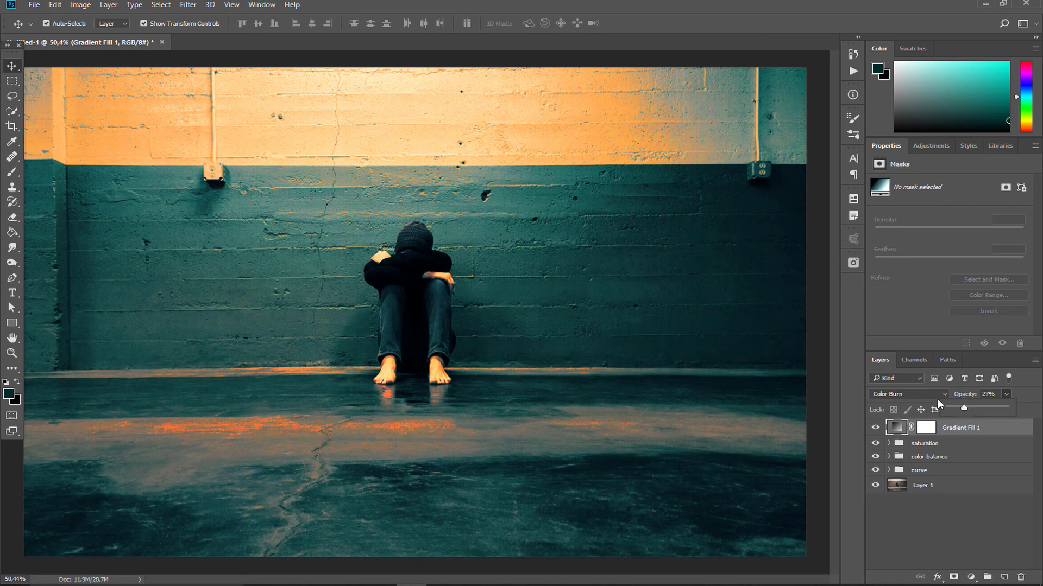
Step: Compare the graded image with the original photo by hiding and restoring the gradient fill and all adjustment groups
{"action": "left_click_drag", "start_coordinate": [875, 428], "coordinate": [875, 470]}
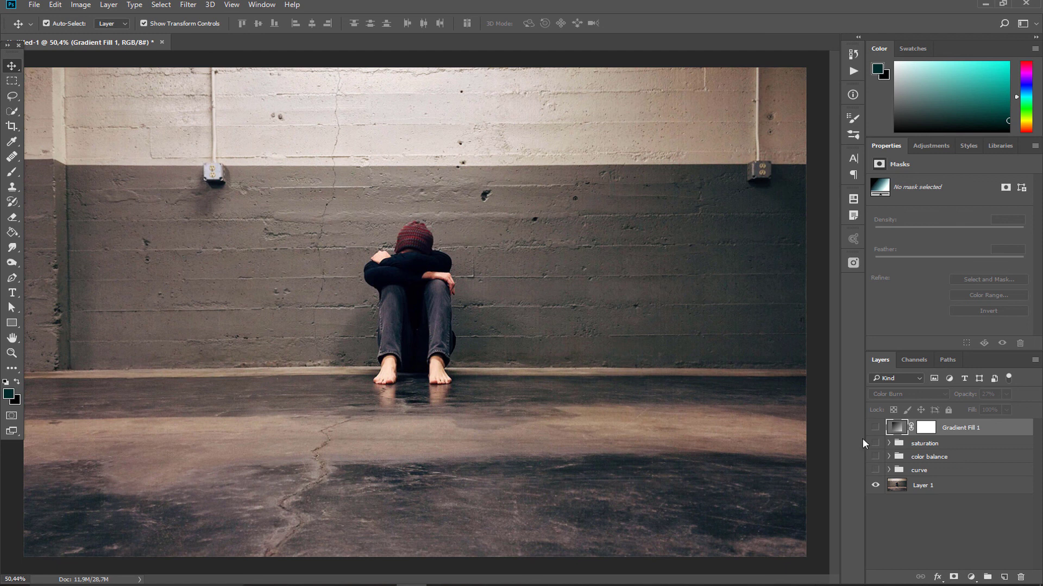
{"action": "left_click_drag", "start_coordinate": [875, 471], "coordinate": [874, 428]}
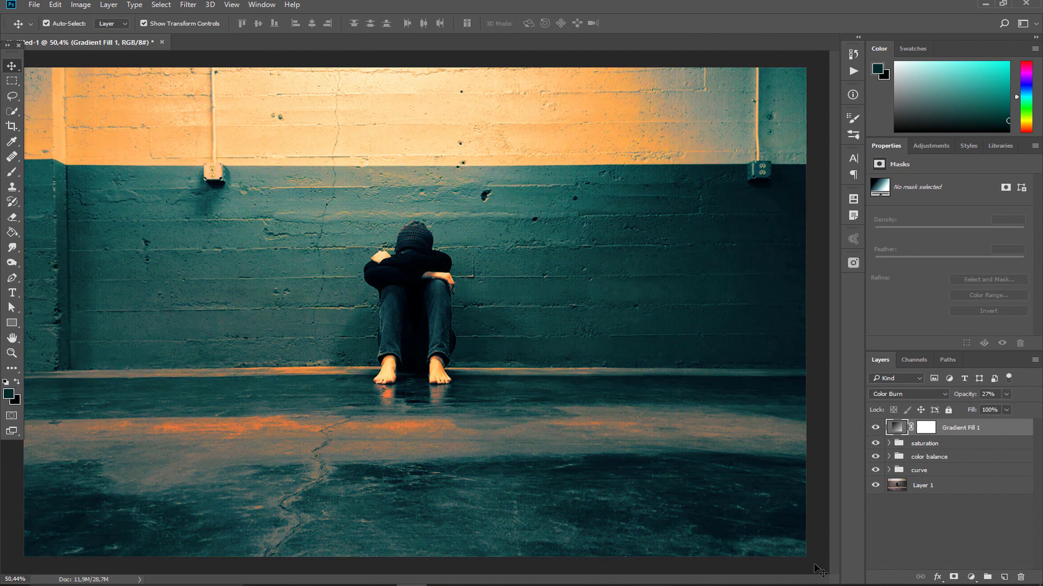